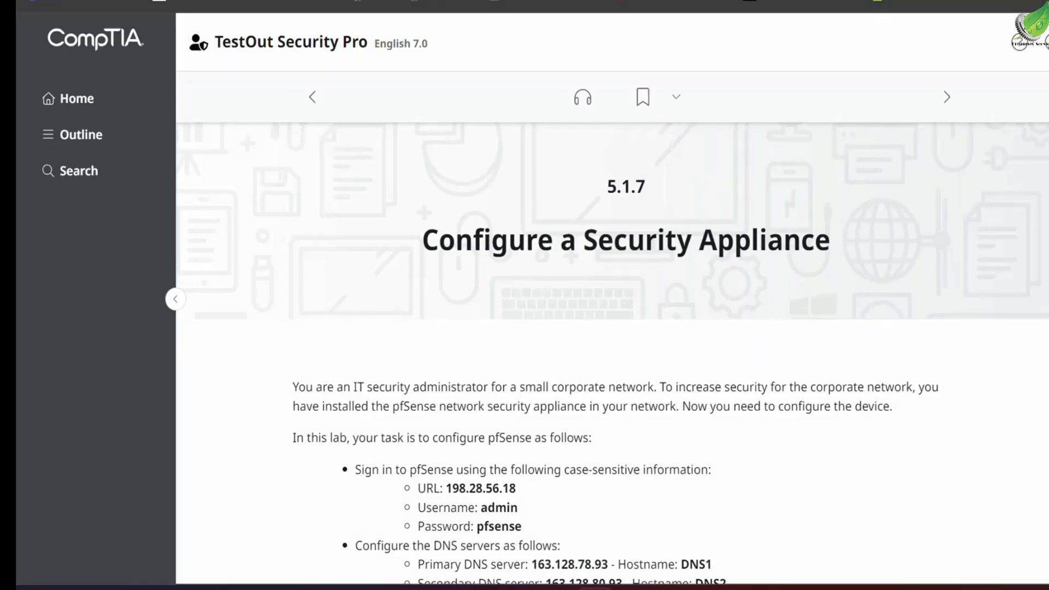
Start the Configure a Security Appliance lab and open a maximized Chrome window on the ITAdmin computer
scroll(920, 436, "down", 6)
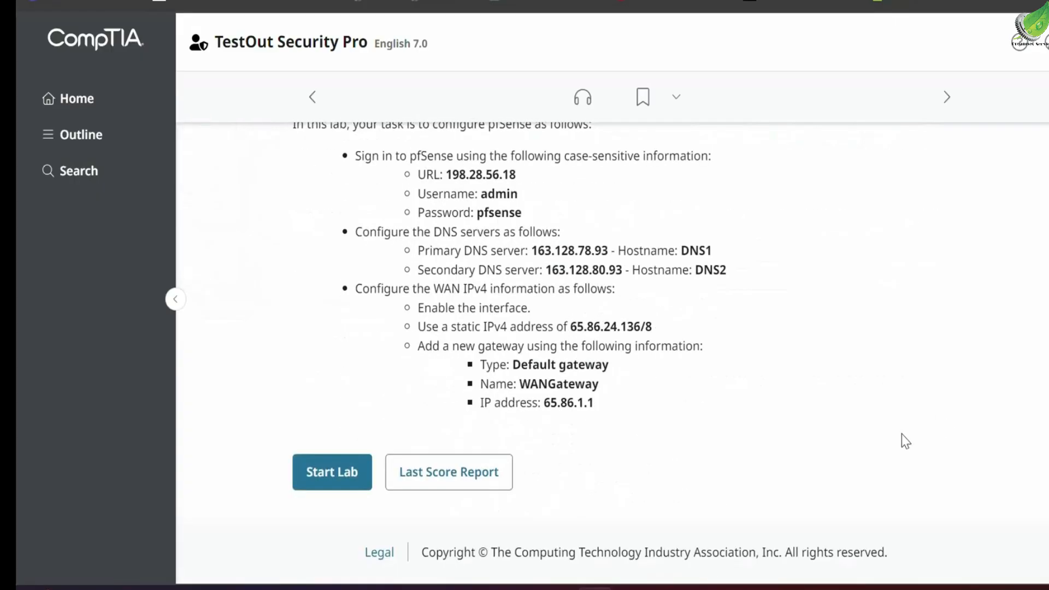
left_click(348, 471)
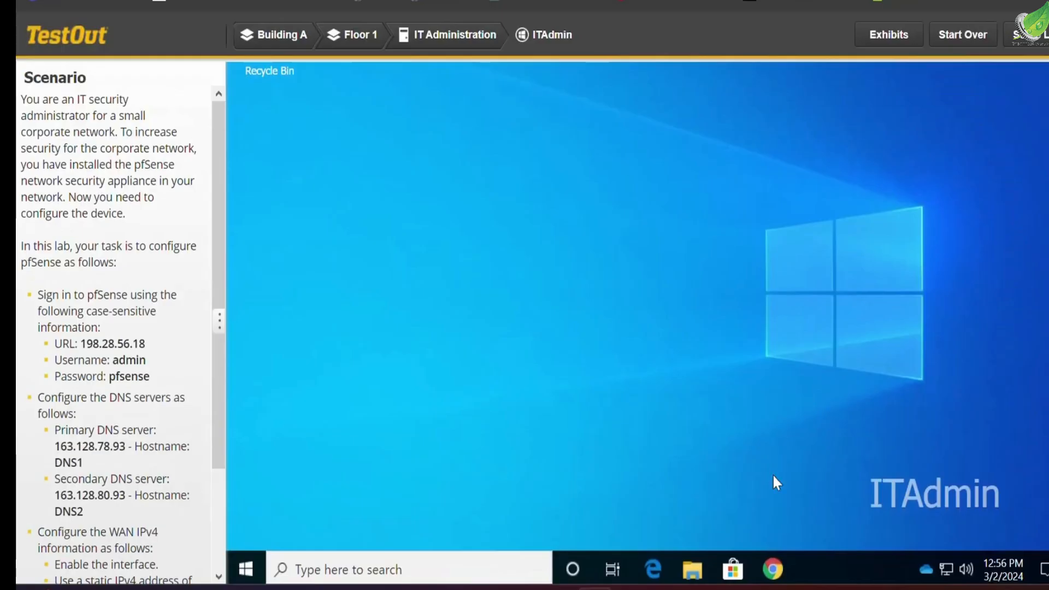
left_click(762, 552)
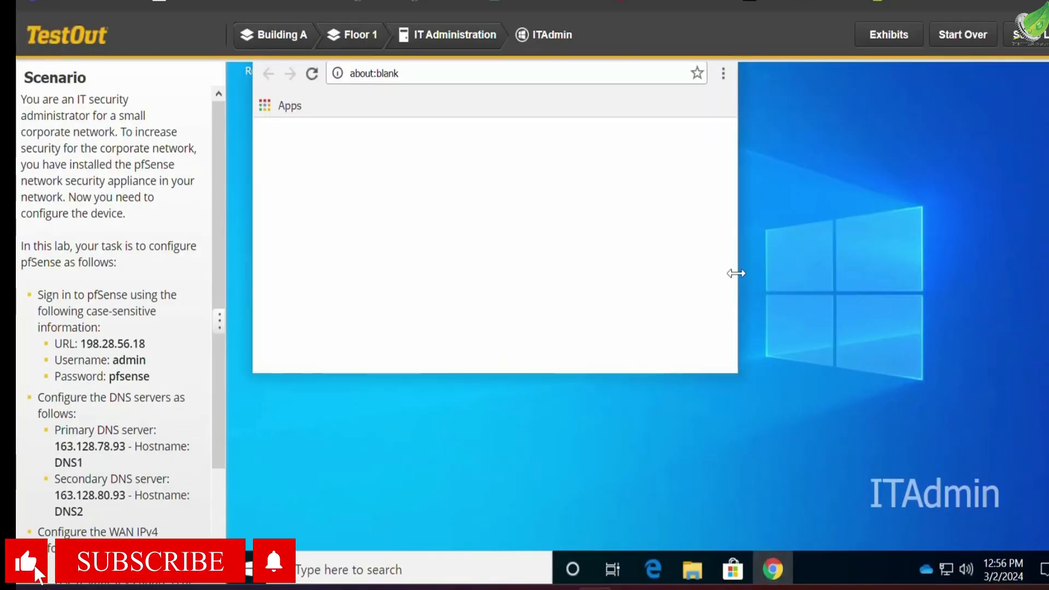
scroll(736, 275, "up", 2)
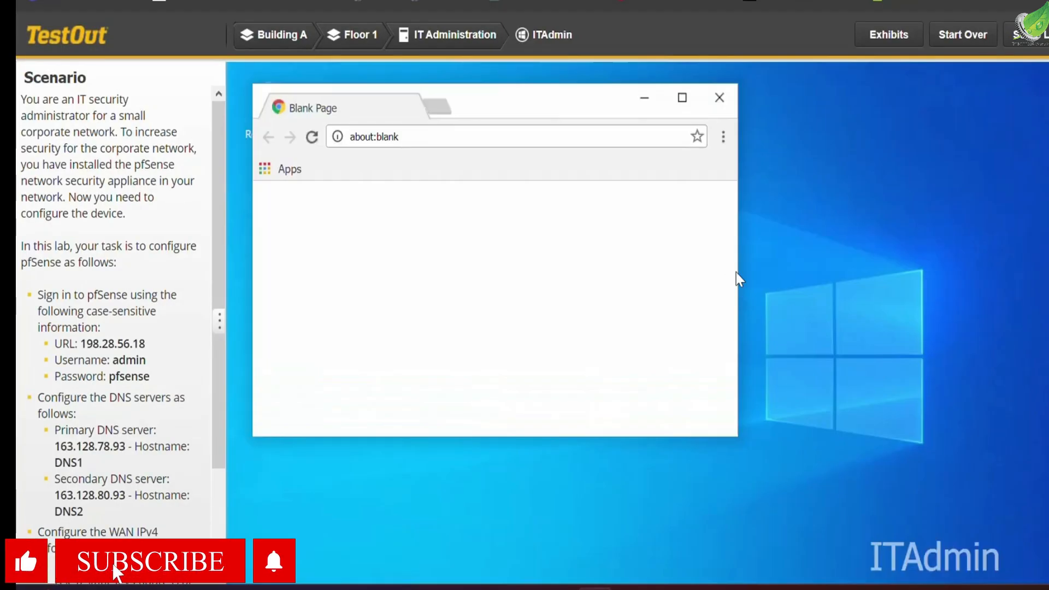
left_click(682, 98)
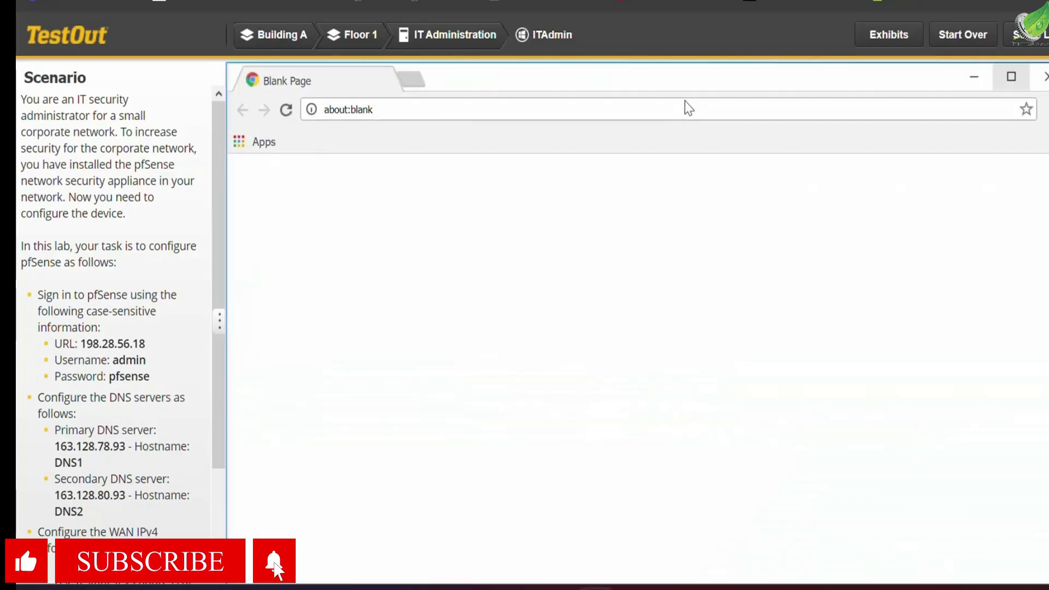
Load the pfSense sign-in page at 198.28.56.18, copying the address from the lab scenario
left_click(644, 112)
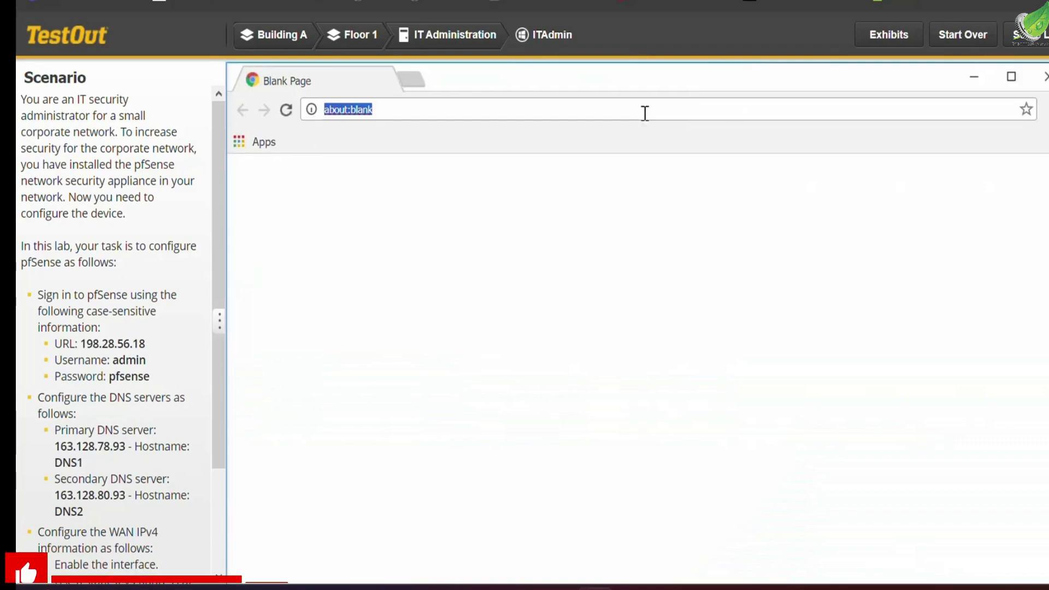
key("BackSpace")
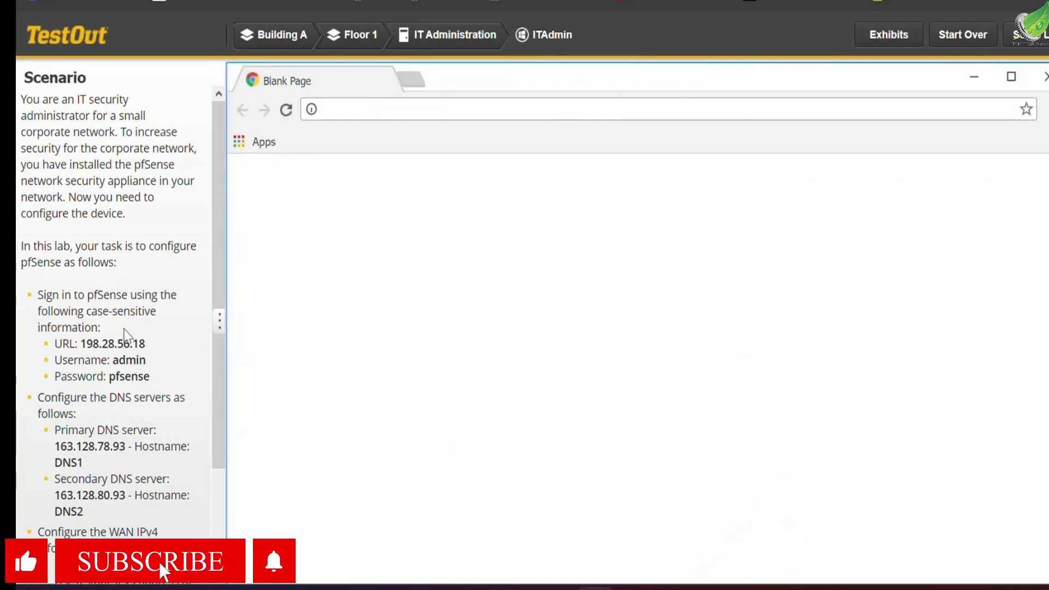
left_click_drag(144, 345, 81, 350)
key("ctrl+c")
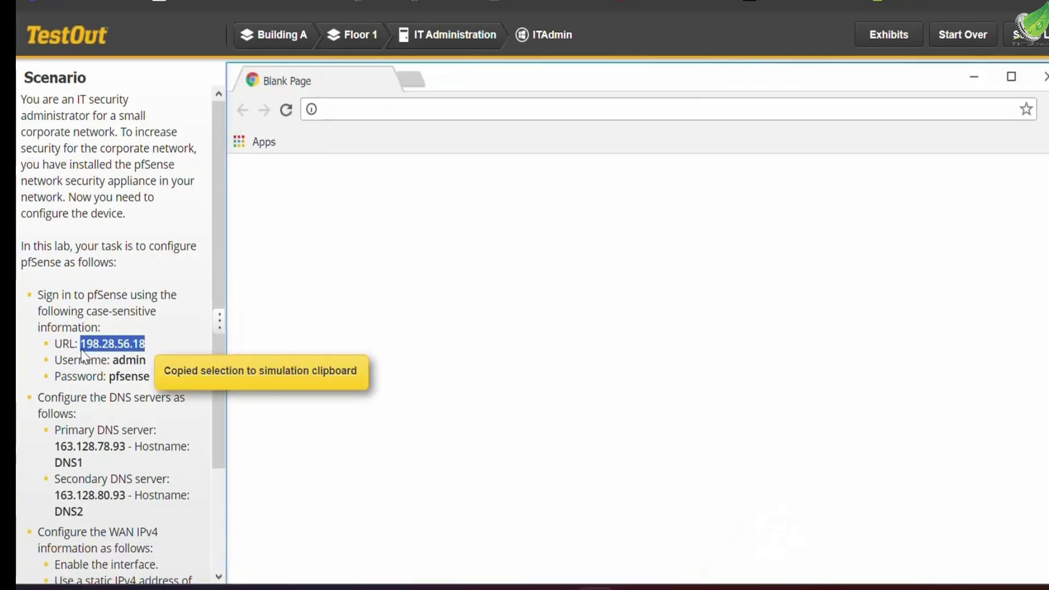
left_click(352, 107)
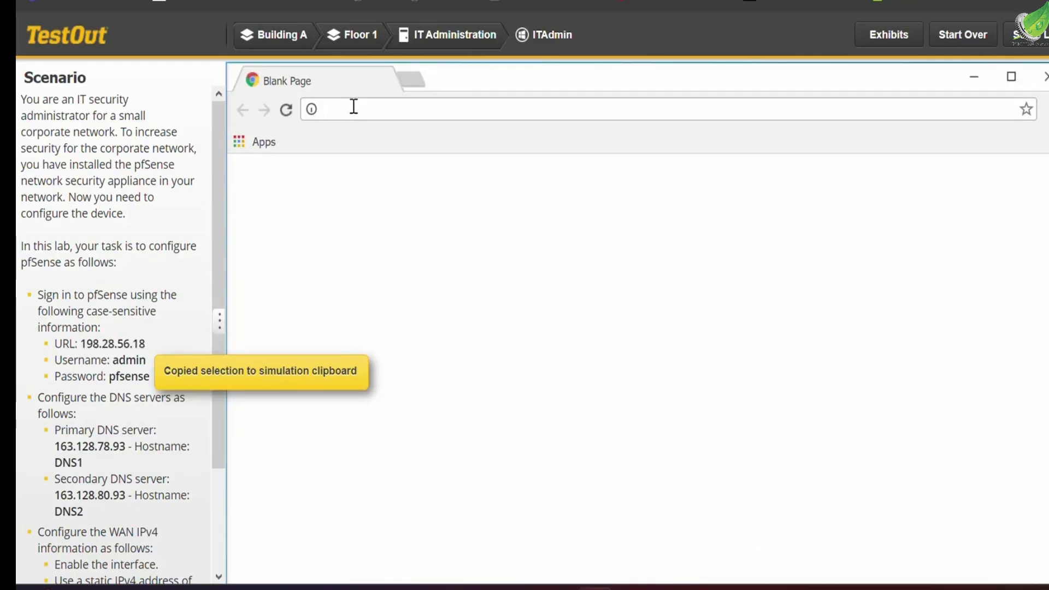
key("ctrl+v")
key("Return")
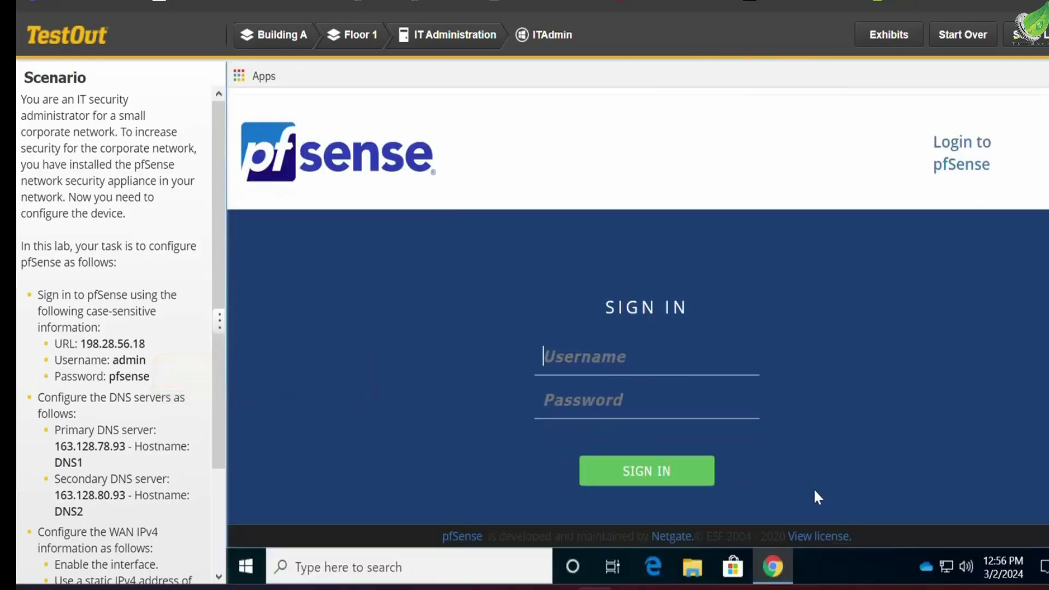
Sign in to pfSense with the username admin and the account password given in the scenario
type("a")
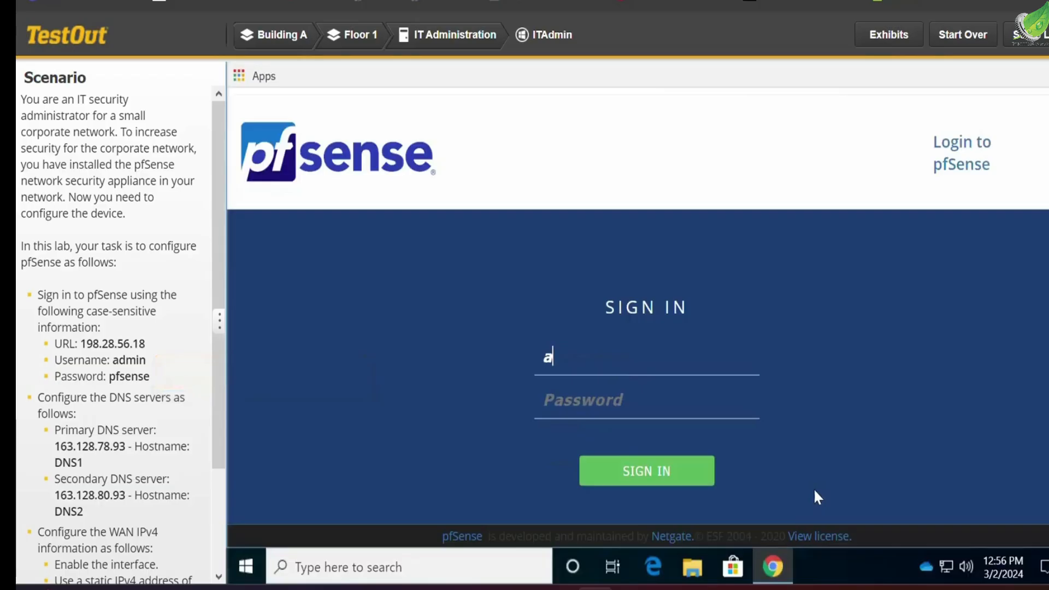
type("dmin")
left_click(646, 407)
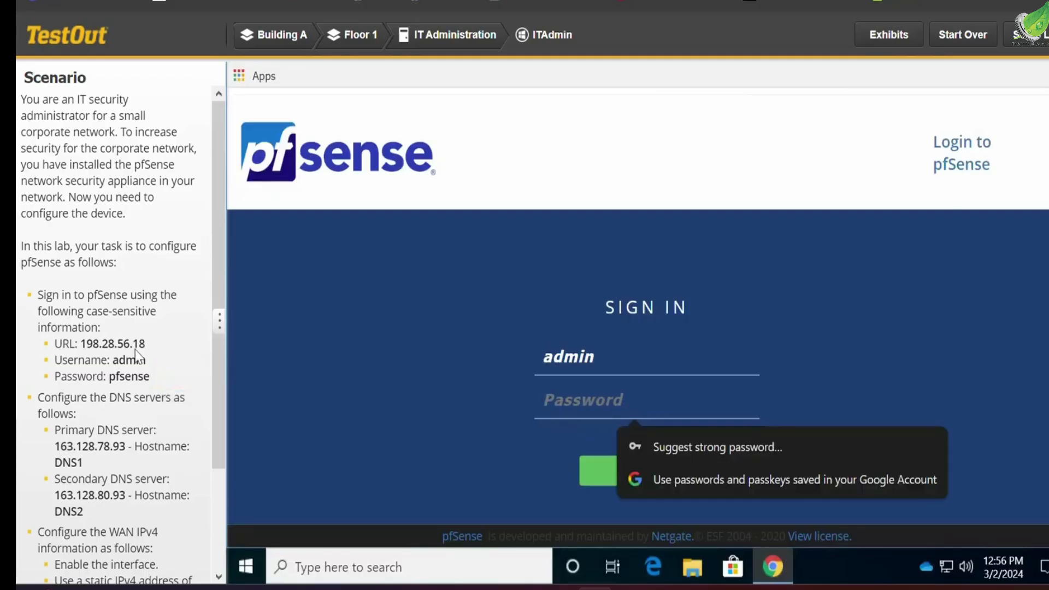
left_click_drag(150, 377, 112, 394)
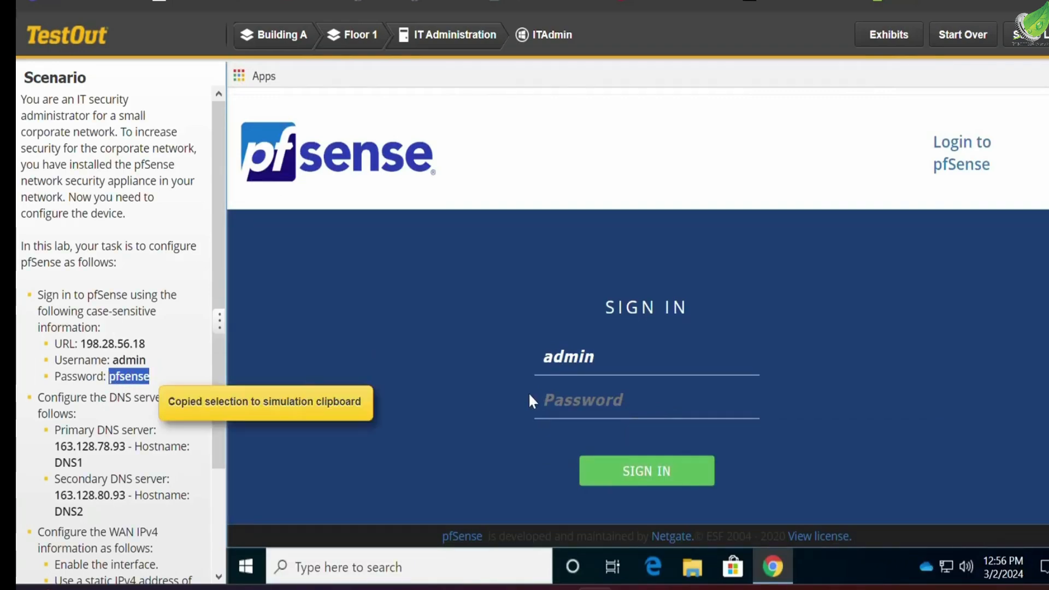
left_click(621, 415)
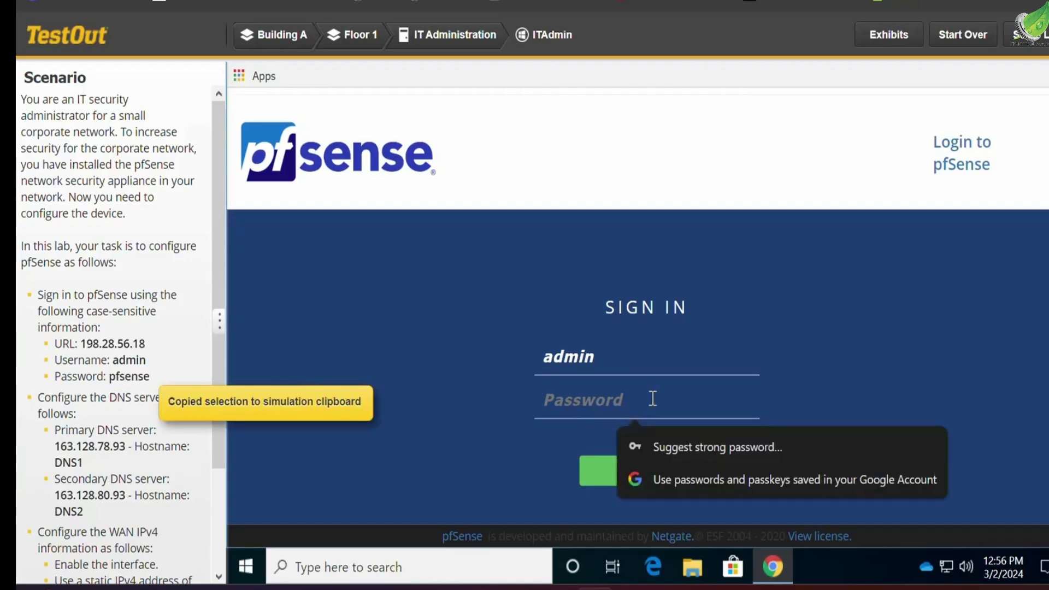
type("pfsens")
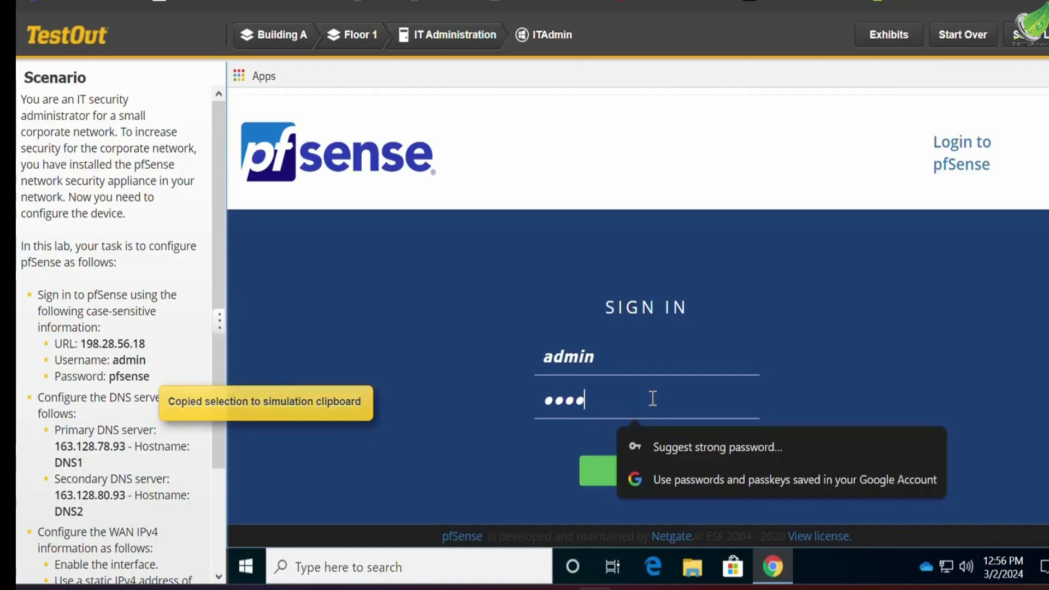
type("e")
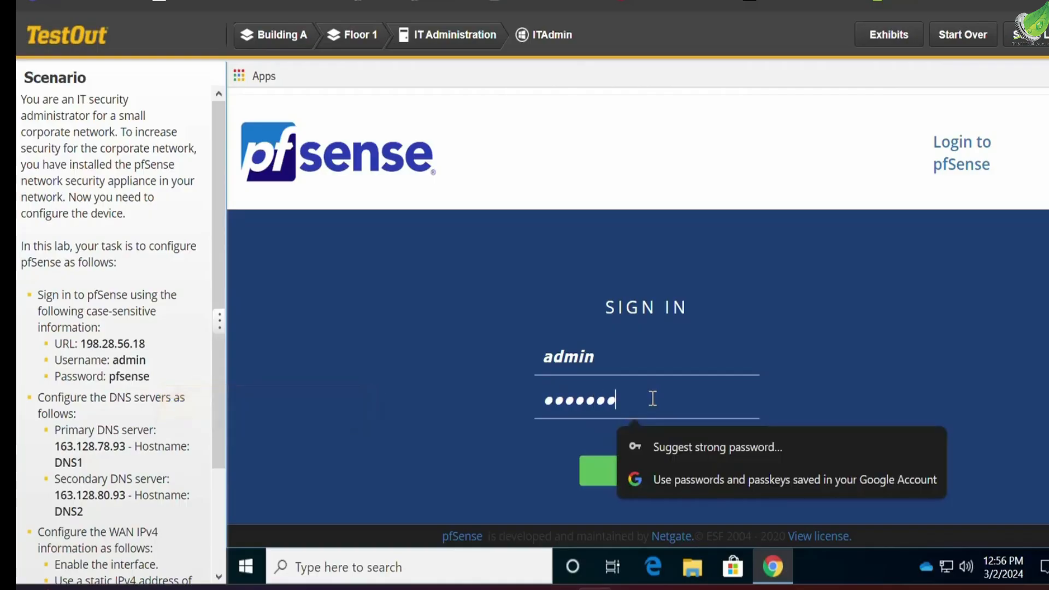
key("Return")
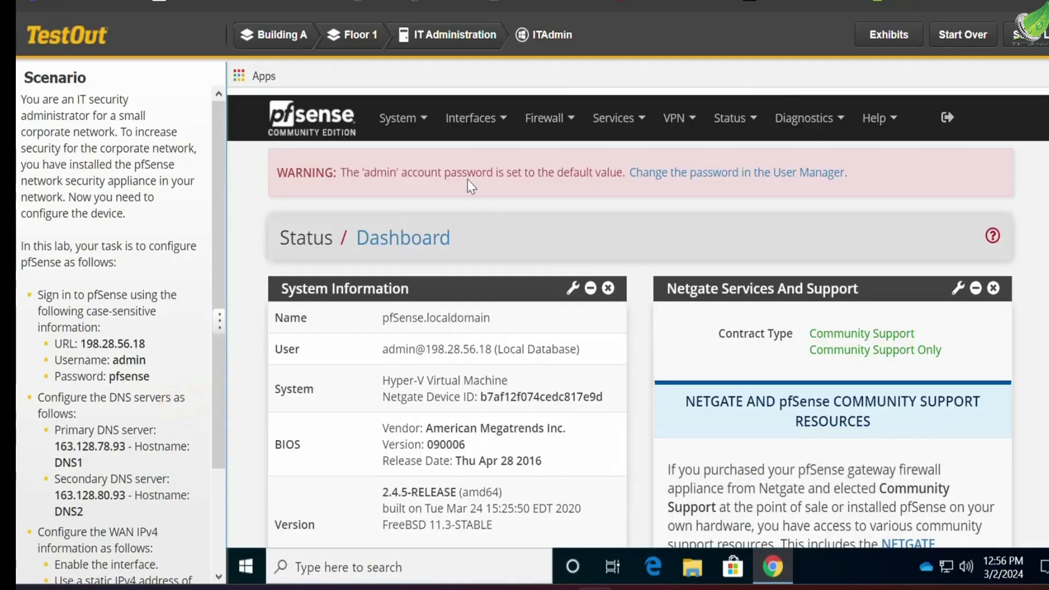
Open the system's General Setup page at the DNS Server Settings section
left_click(420, 129)
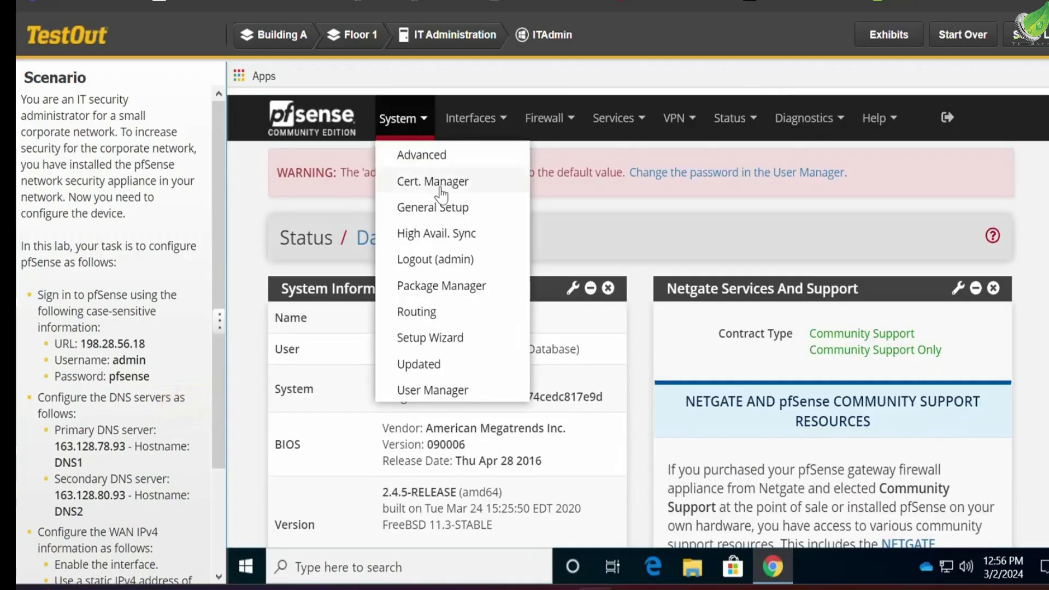
left_click(460, 217)
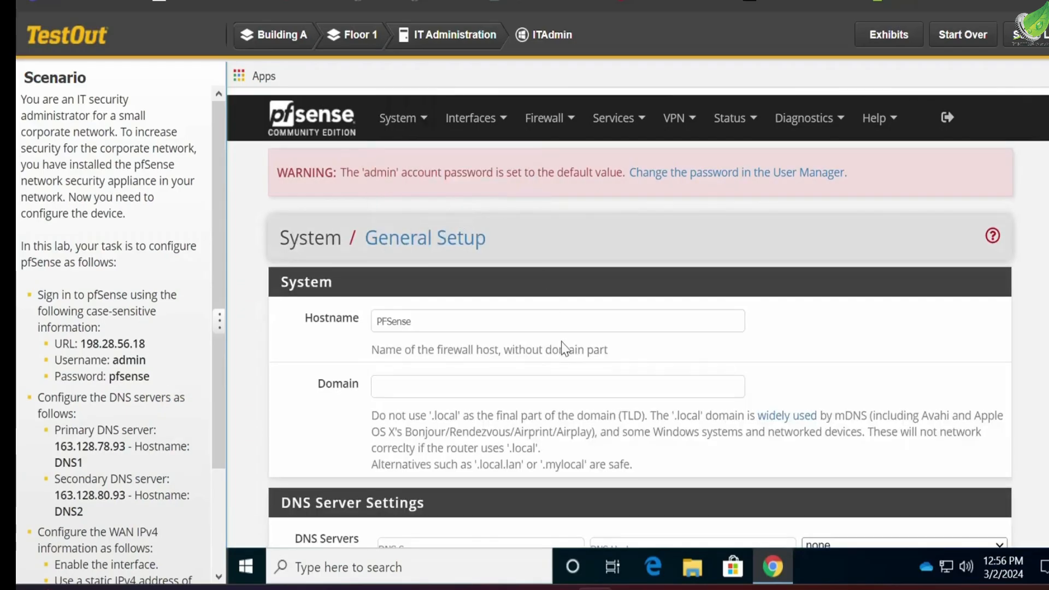
scroll(600, 383, "down", 1)
scroll(600, 382, "down", 5)
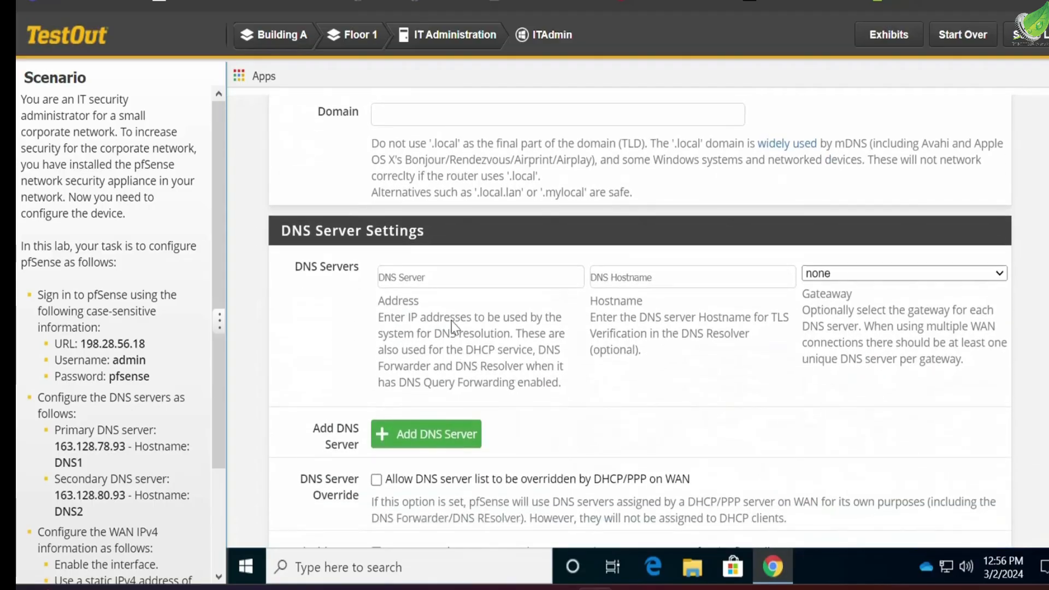
Set the primary DNS server's address to 163.128.78.93 and its hostname to DNS1
left_click(454, 282)
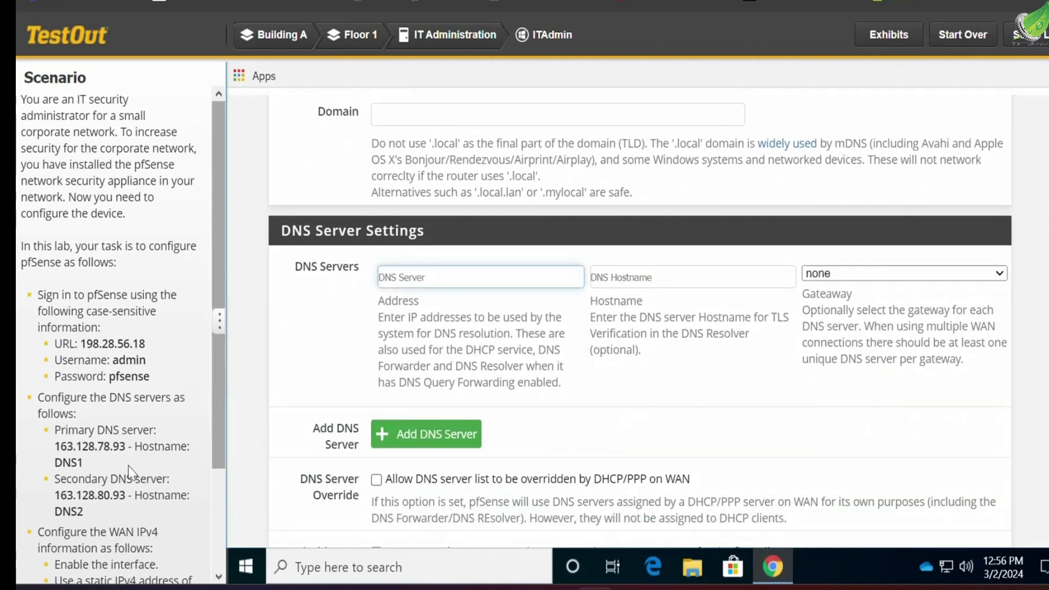
left_click_drag(125, 447, 55, 451)
key("ctrl+c")
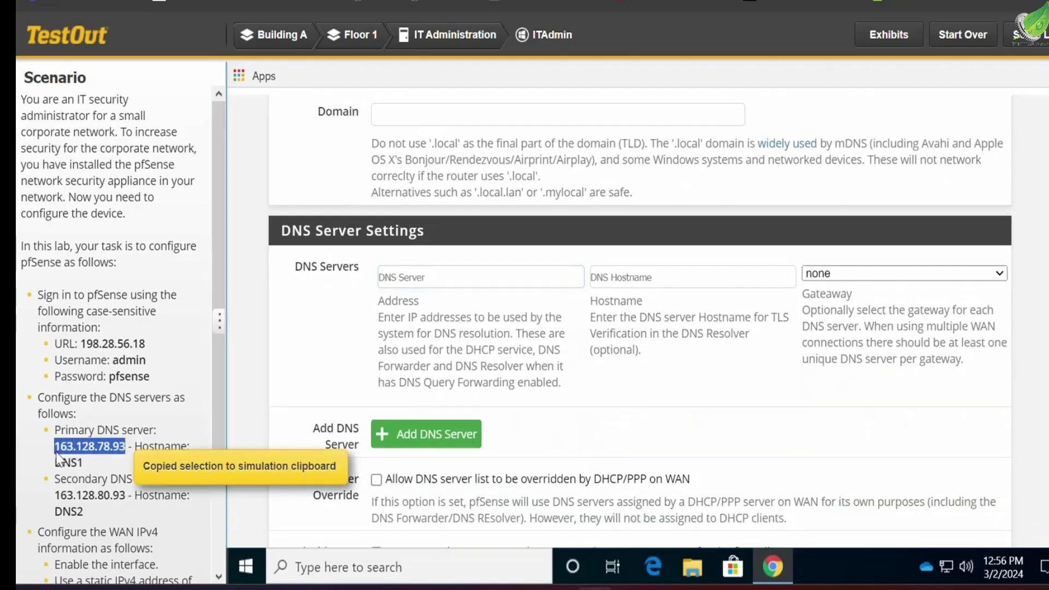
left_click(420, 278)
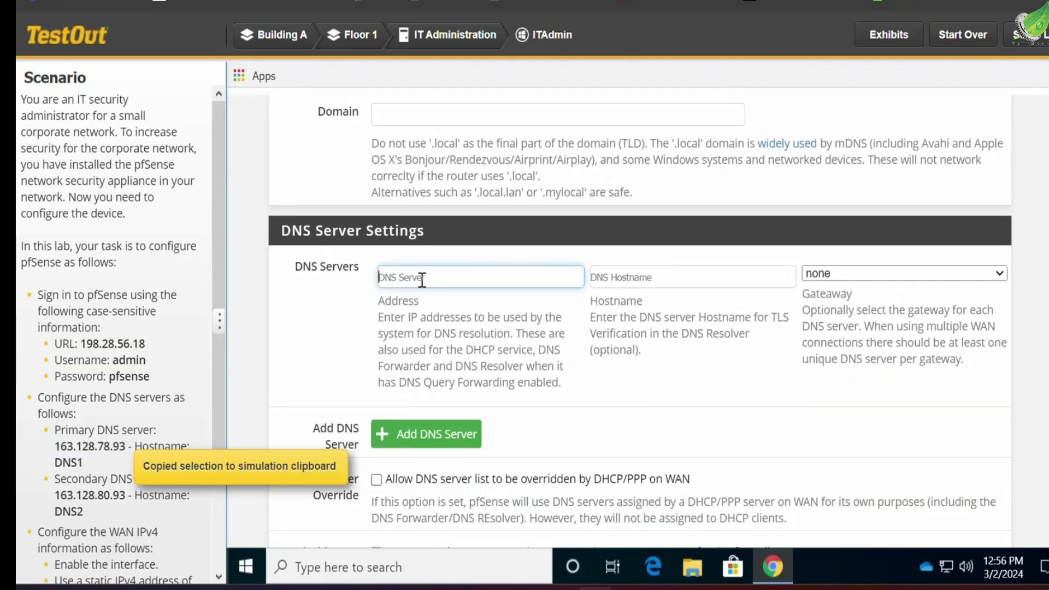
key("ctrl+v")
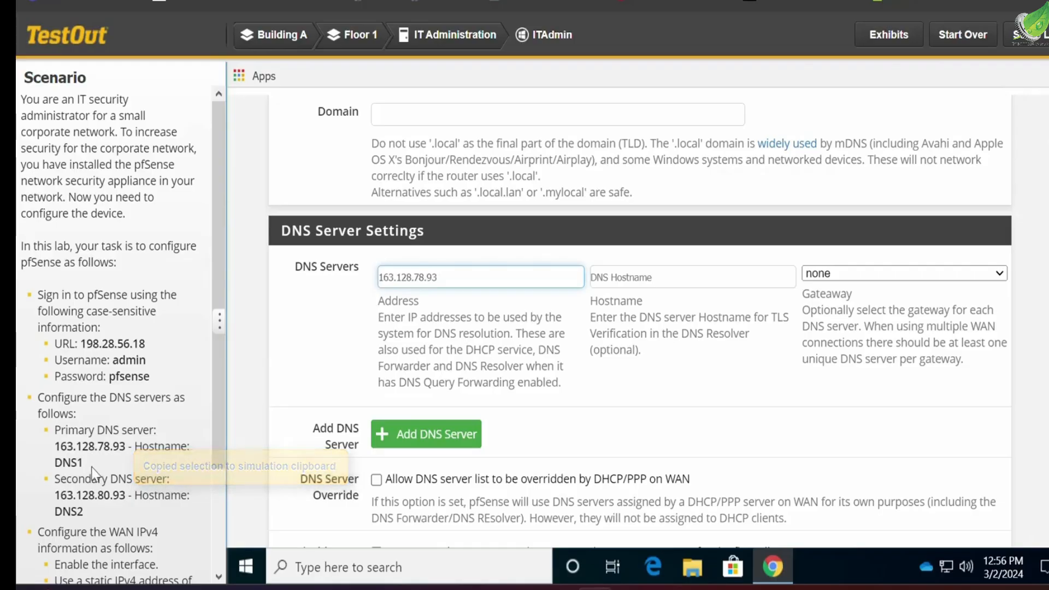
left_click_drag(86, 464, 61, 471)
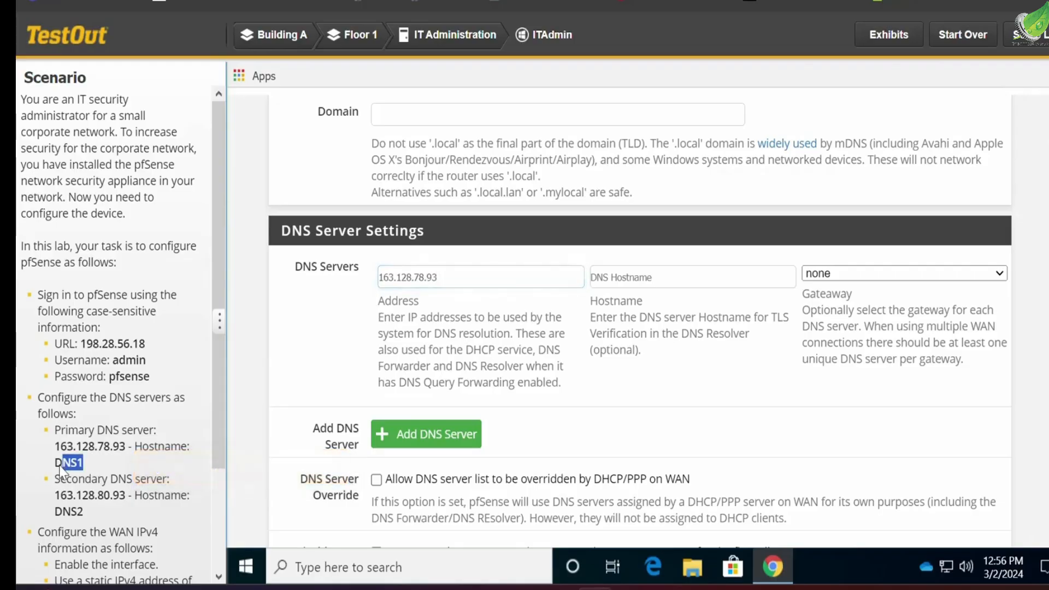
key("ctrl+c")
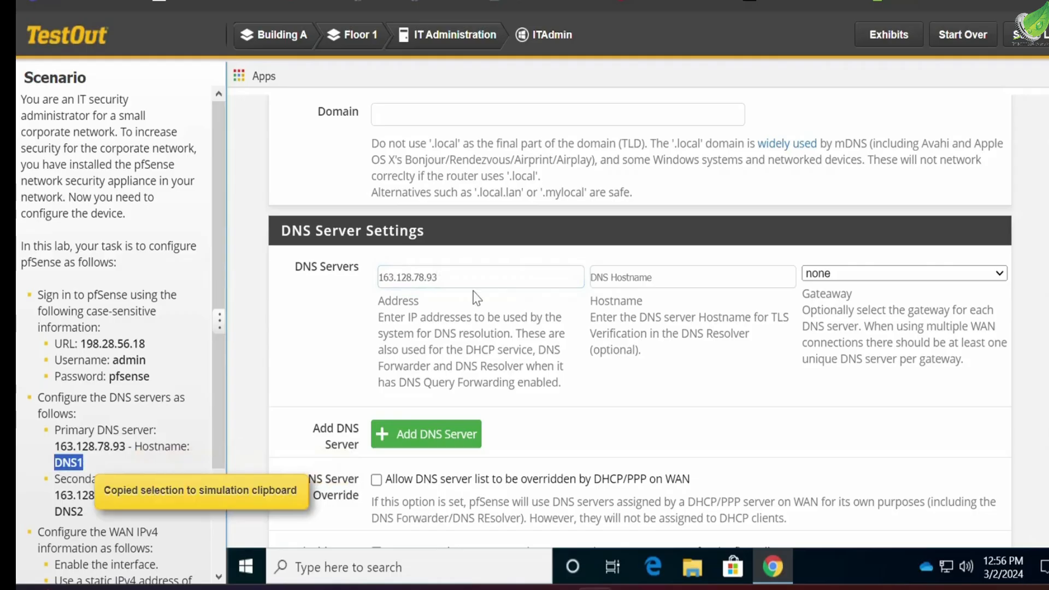
left_click(655, 277)
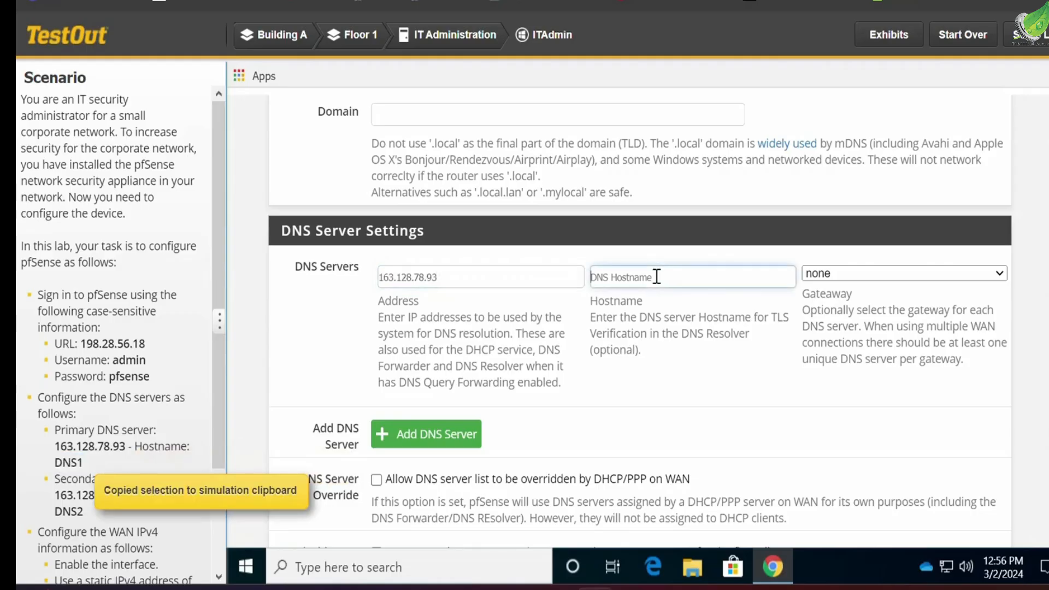
key("ctrl+v")
Add a second DNS server with address 163.128.80.93 and hostname DNS2
left_click(436, 443)
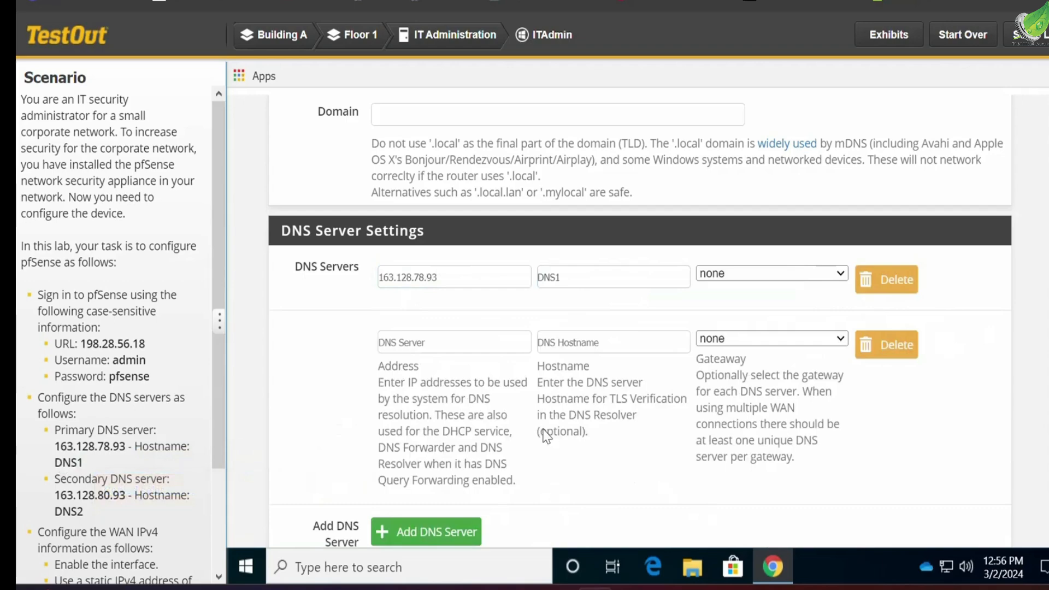
left_click(448, 333)
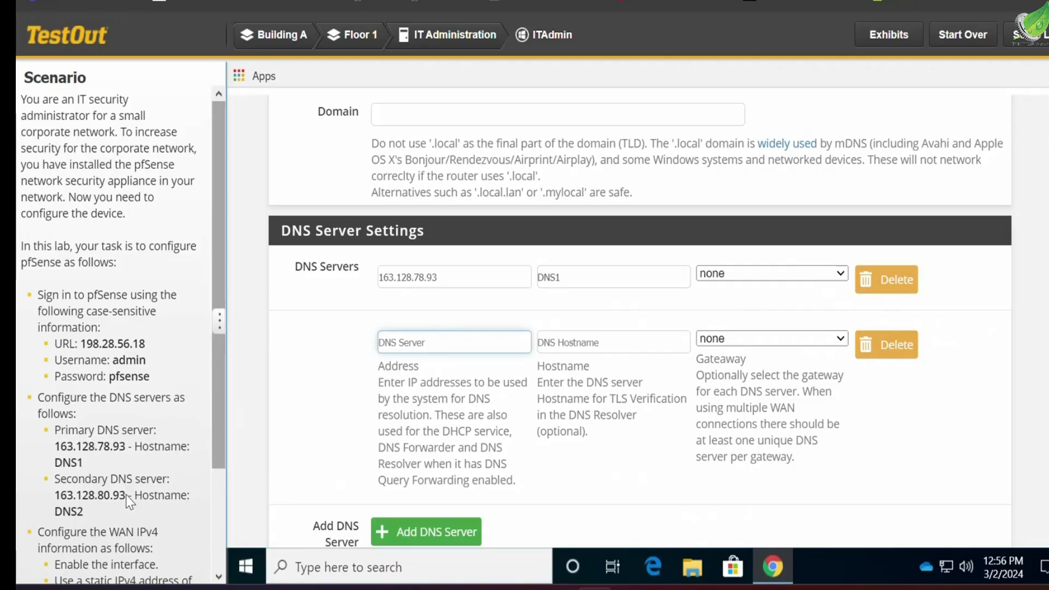
left_click_drag(126, 495, 55, 497)
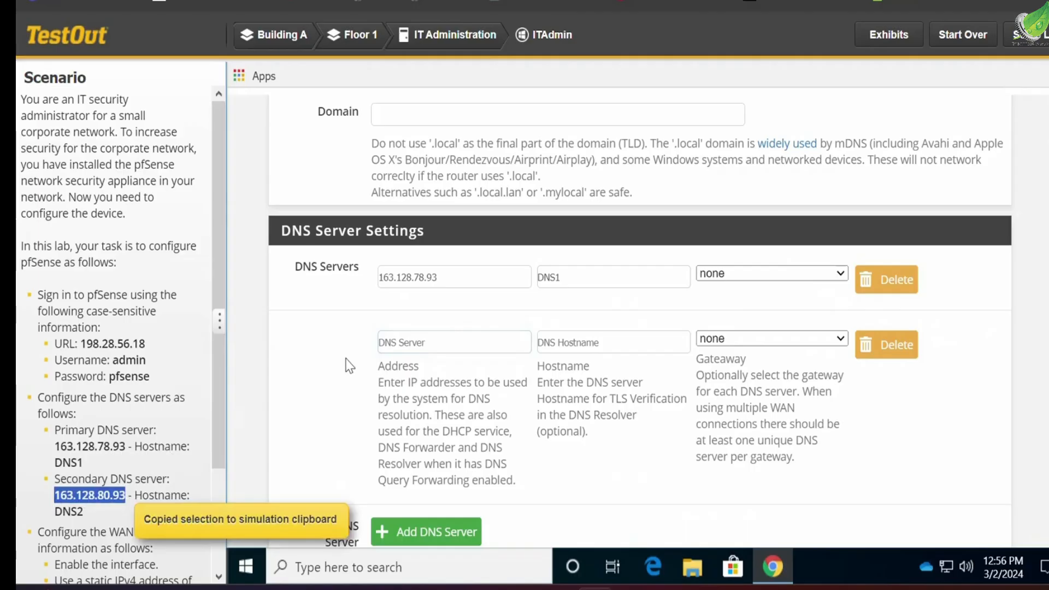
left_click(409, 335)
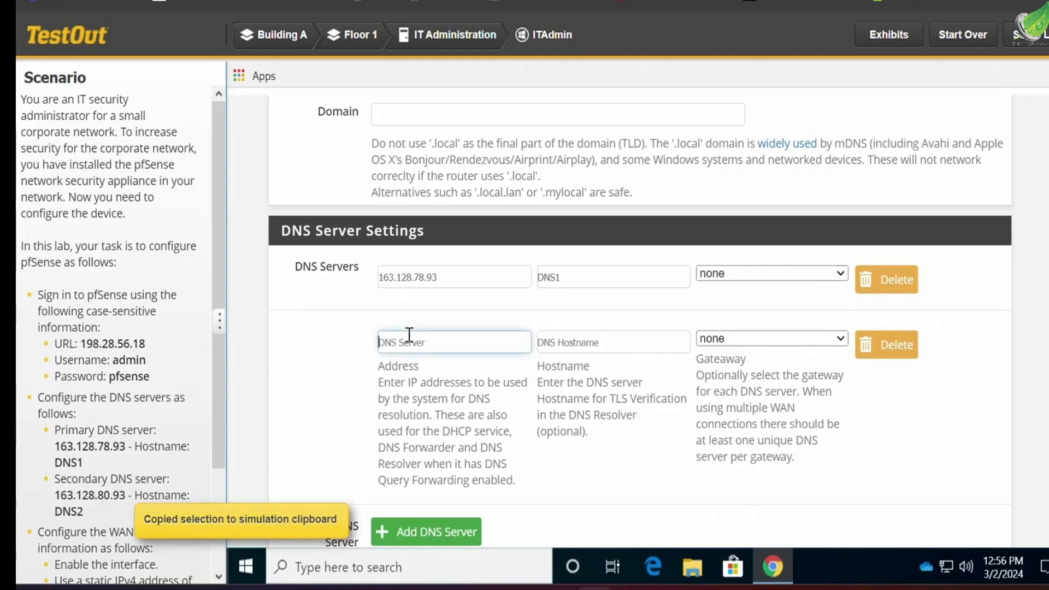
key("ctrl+v")
left_click_drag(83, 509, 57, 513)
key("ctrl+c")
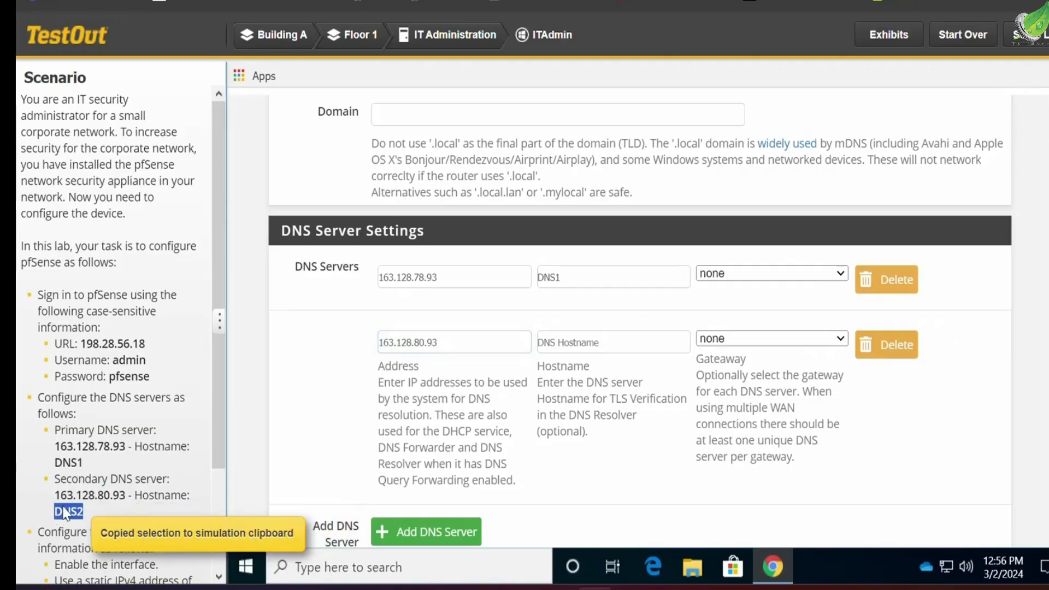
left_click(615, 337)
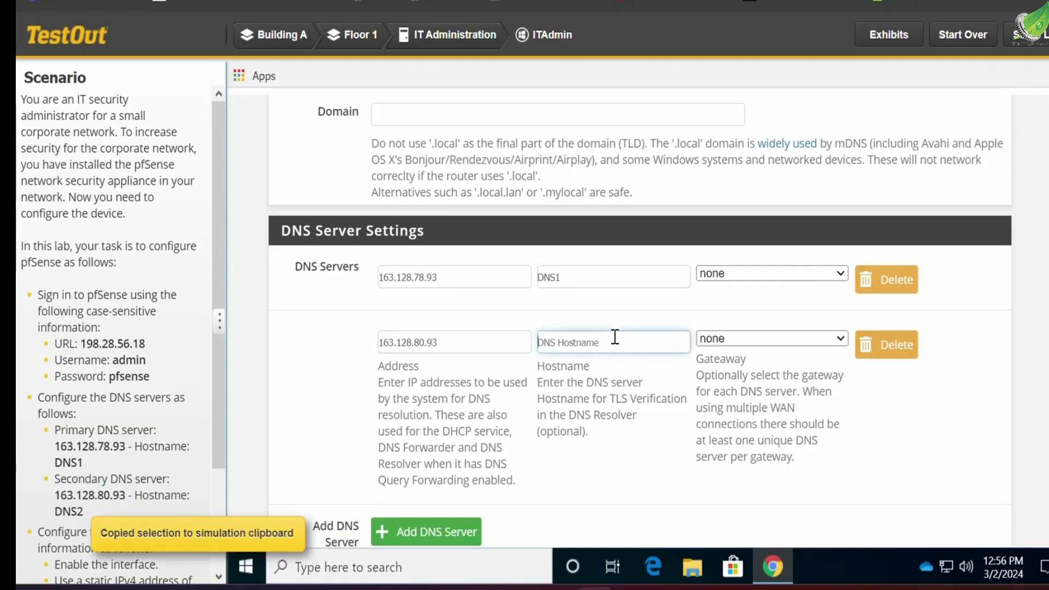
key("ctrl+v")
Save the General Setup changes with the two DNS servers
scroll(671, 448, "down", 2)
scroll(670, 448, "down", 6)
scroll(672, 455, "down", 8)
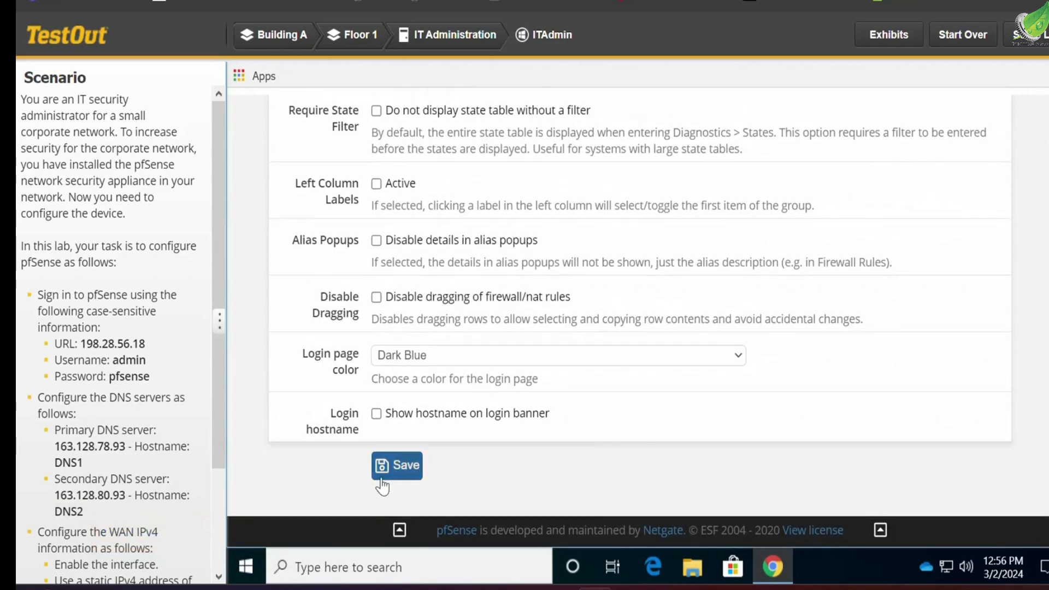
left_click(406, 466)
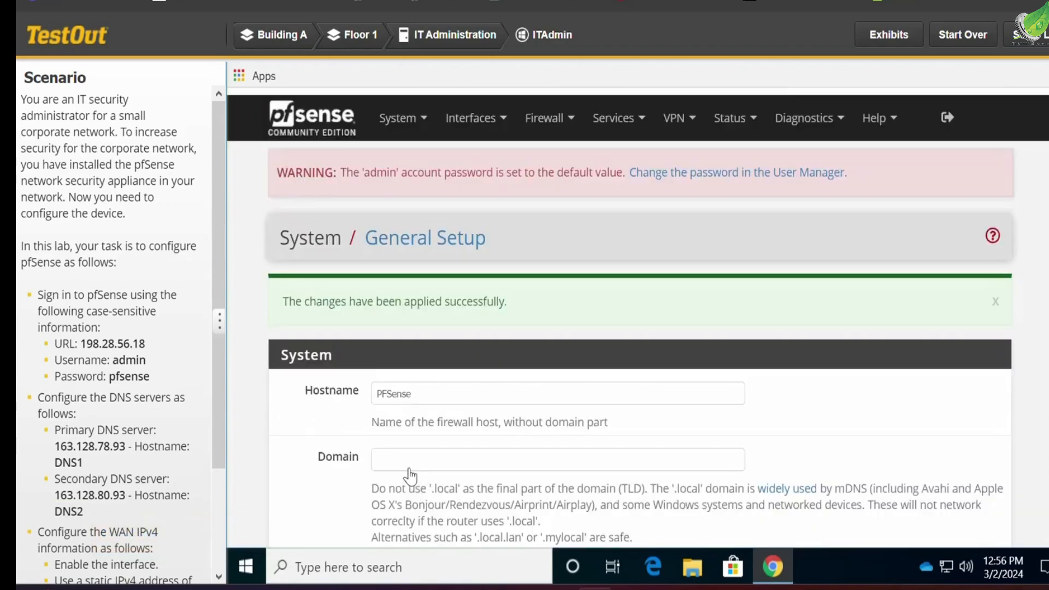
Enable the WAN interface and set its IPv4 configuration type to Static IPv4
left_click(498, 130)
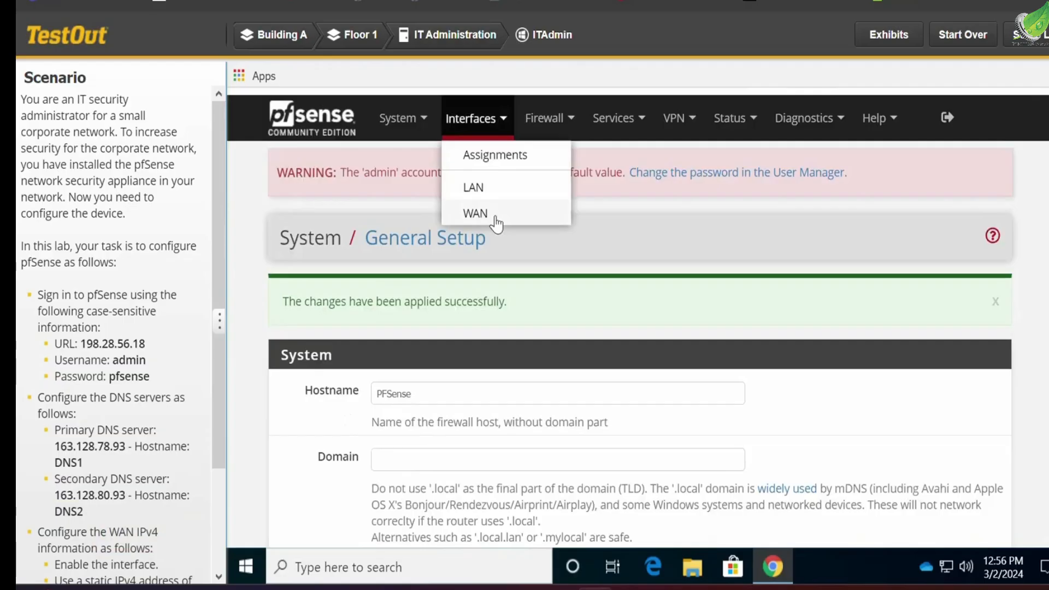
left_click(475, 214)
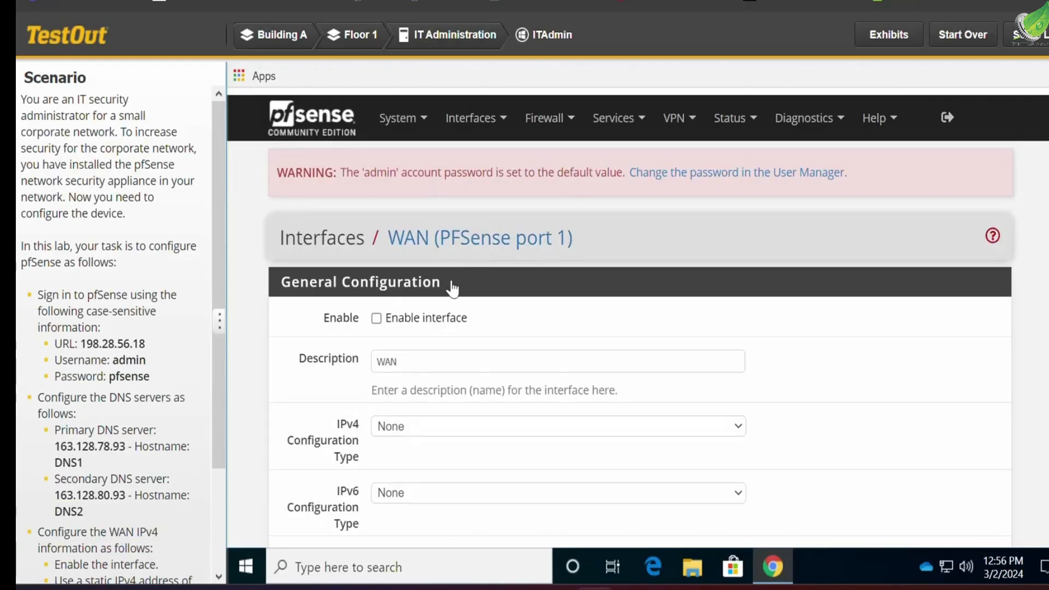
left_click(377, 319)
left_click(451, 432)
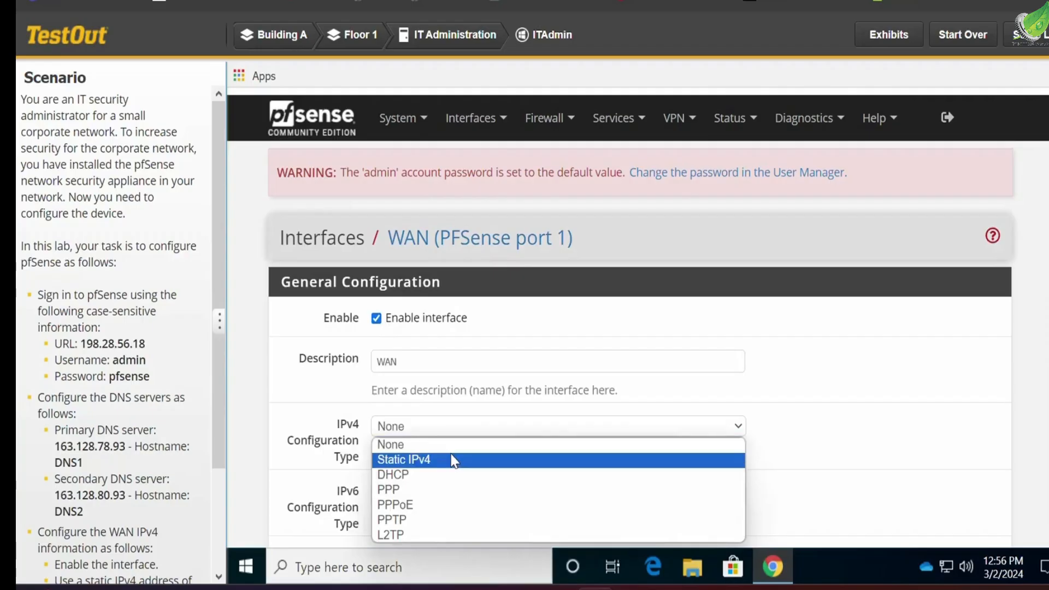
left_click(453, 461)
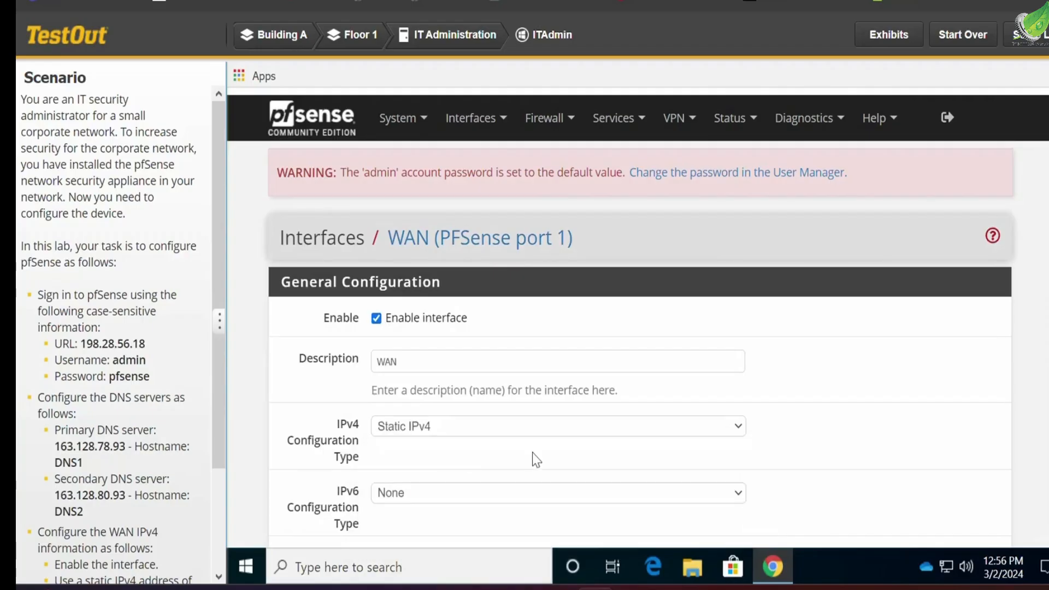
Replace the WAN's static IPv4 address with 65.86.24.136 from the lab scenario
scroll(822, 439, "down", 5)
scroll(825, 439, "down", 2)
scroll(623, 408, "down", 5)
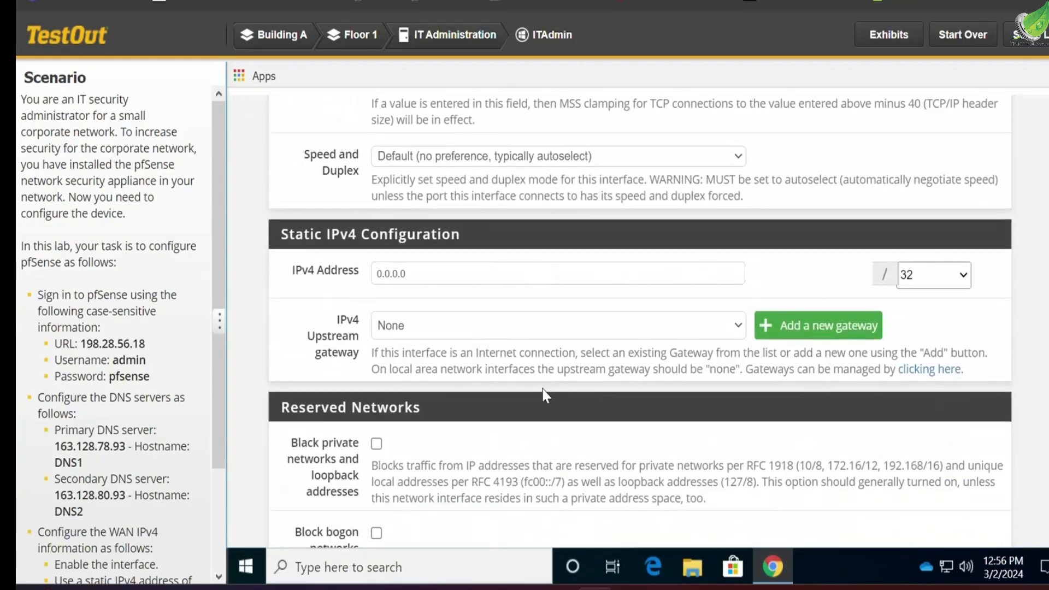
left_click(462, 277)
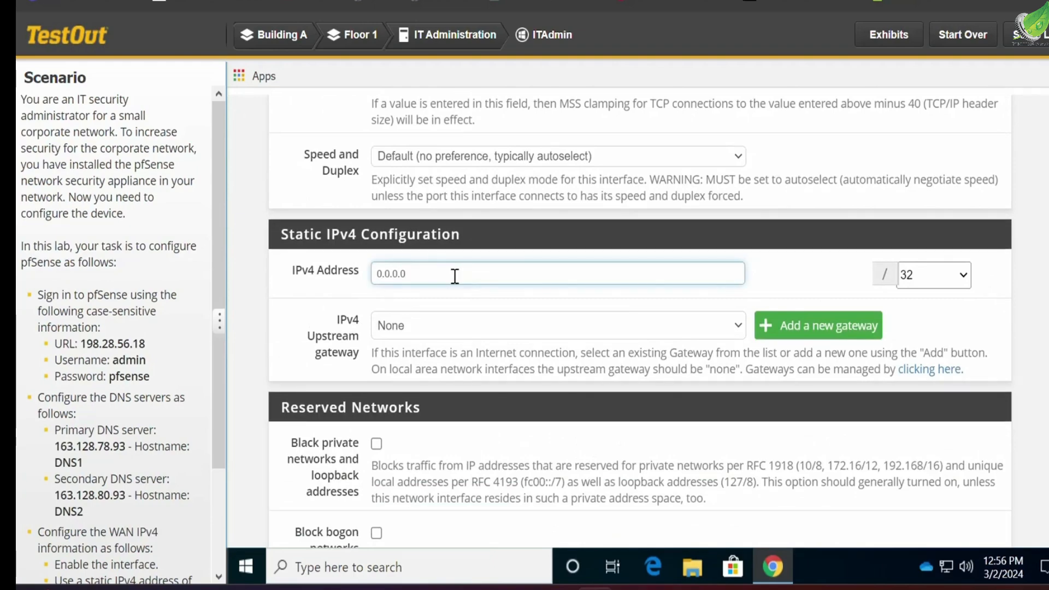
key("ctrl+a")
key("BackSpace")
scroll(167, 468, "down", 2)
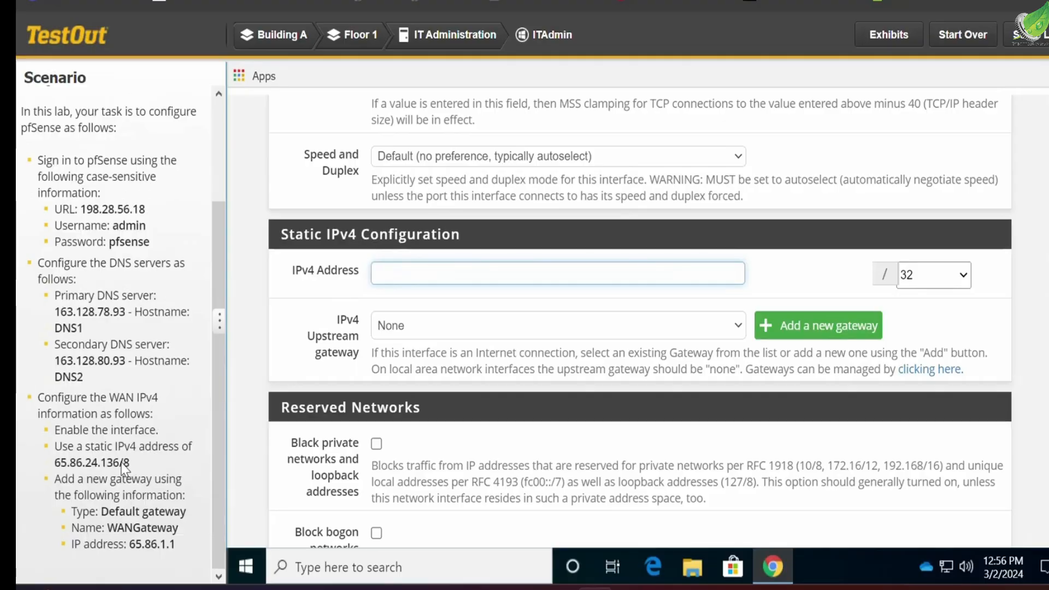
left_click_drag(120, 462, 83, 463)
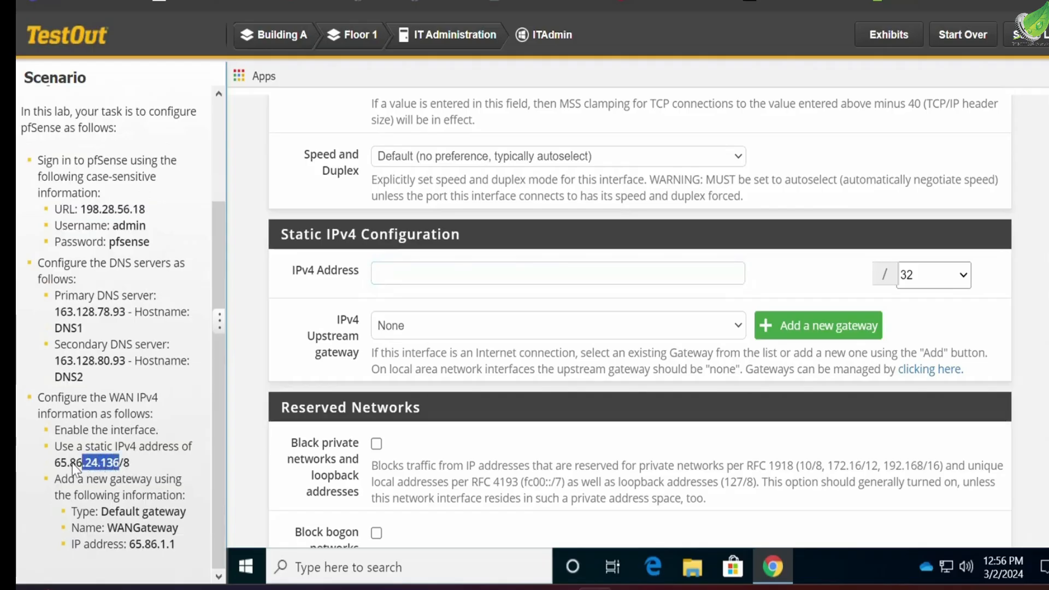
left_click_drag(58, 463, 57, 466)
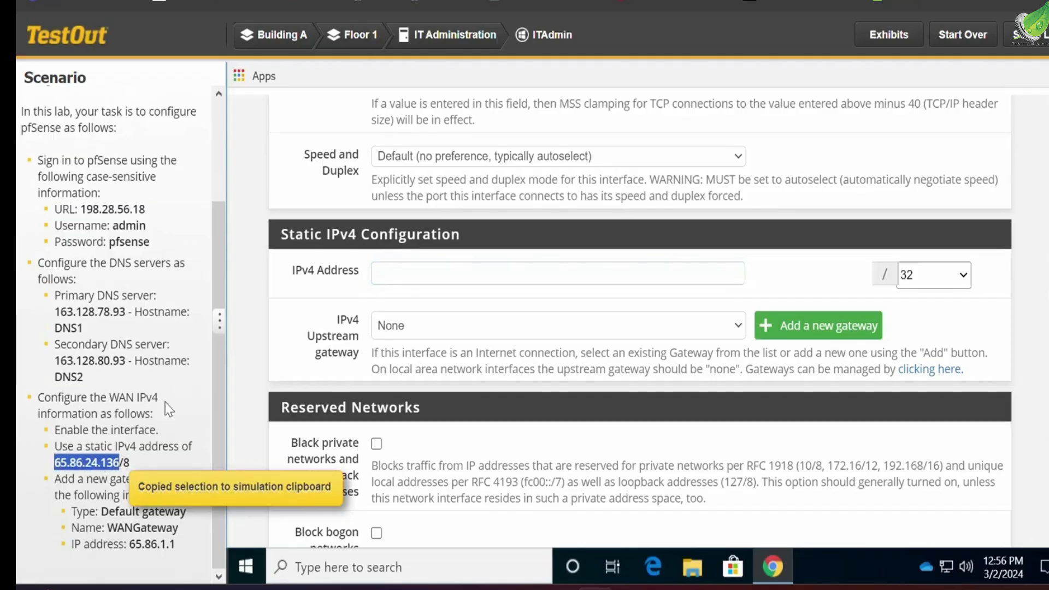
left_click(418, 274)
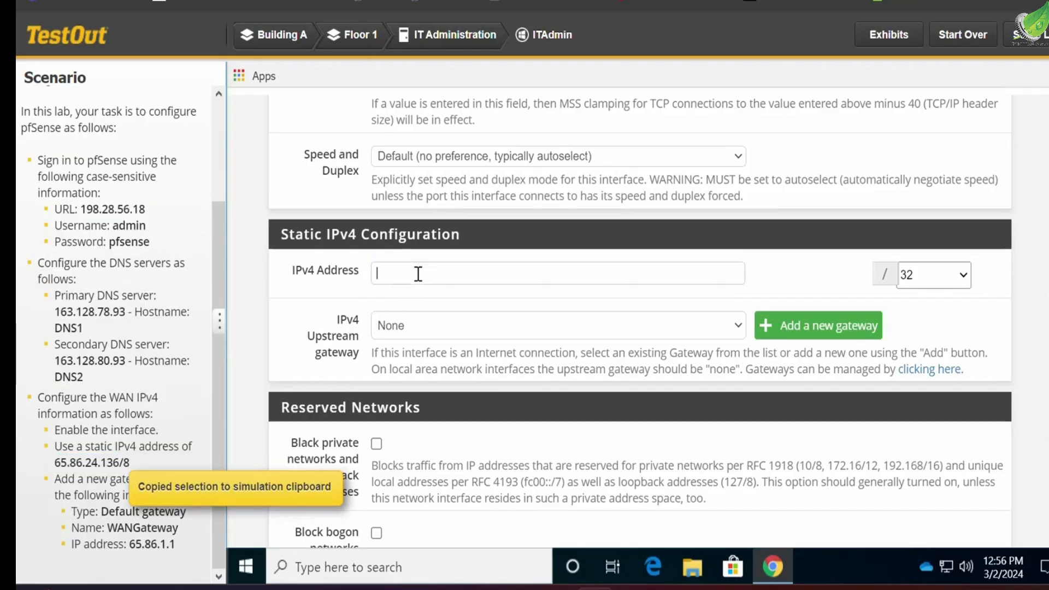
key("ctrl+v")
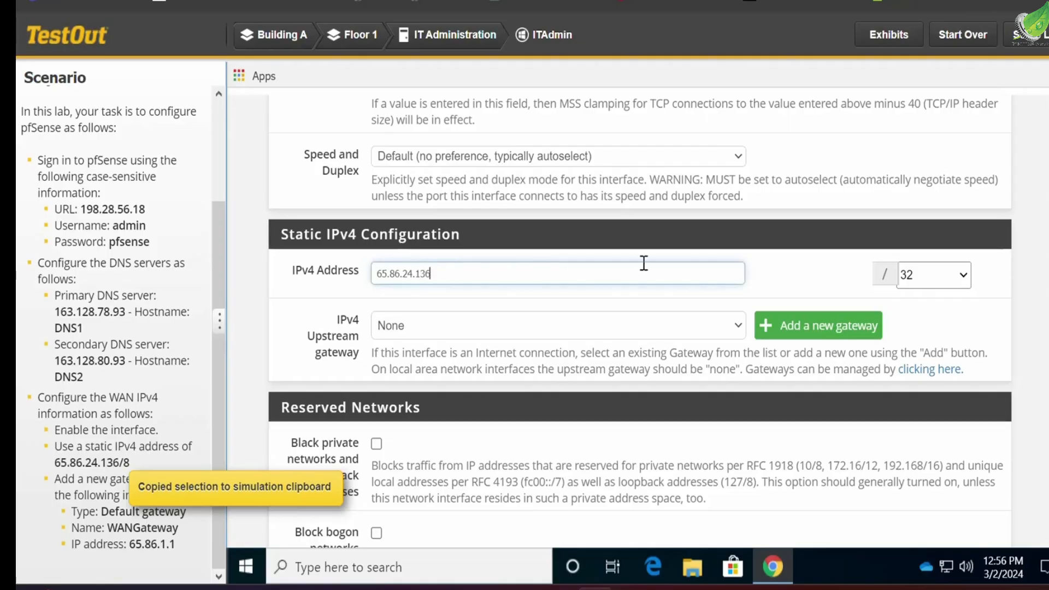
Set the subnet prefix length of the WAN's static IPv4 address to 8
left_click(963, 285)
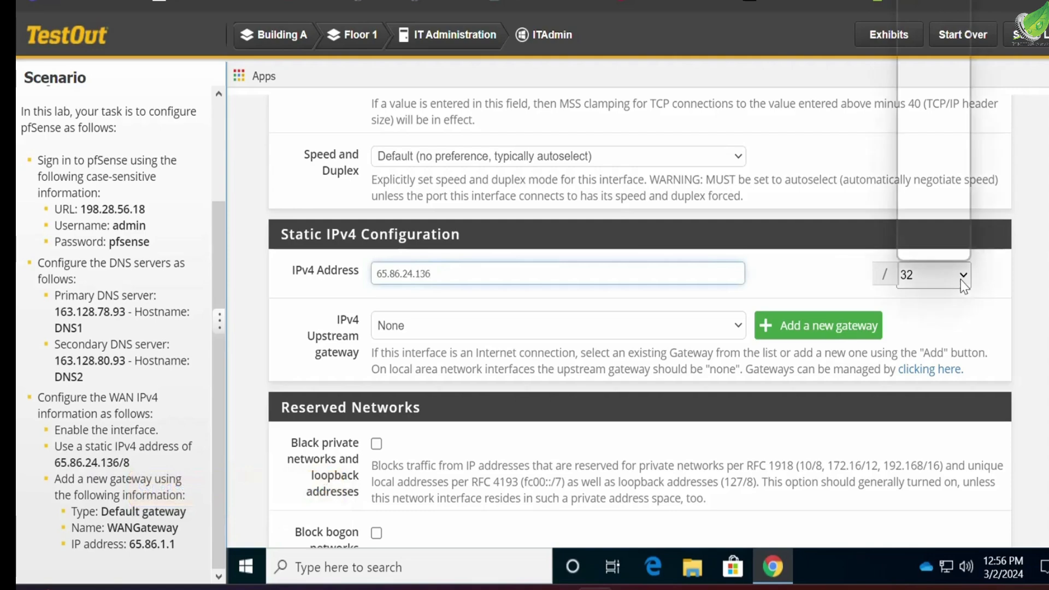
scroll(935, 240, "down", 1)
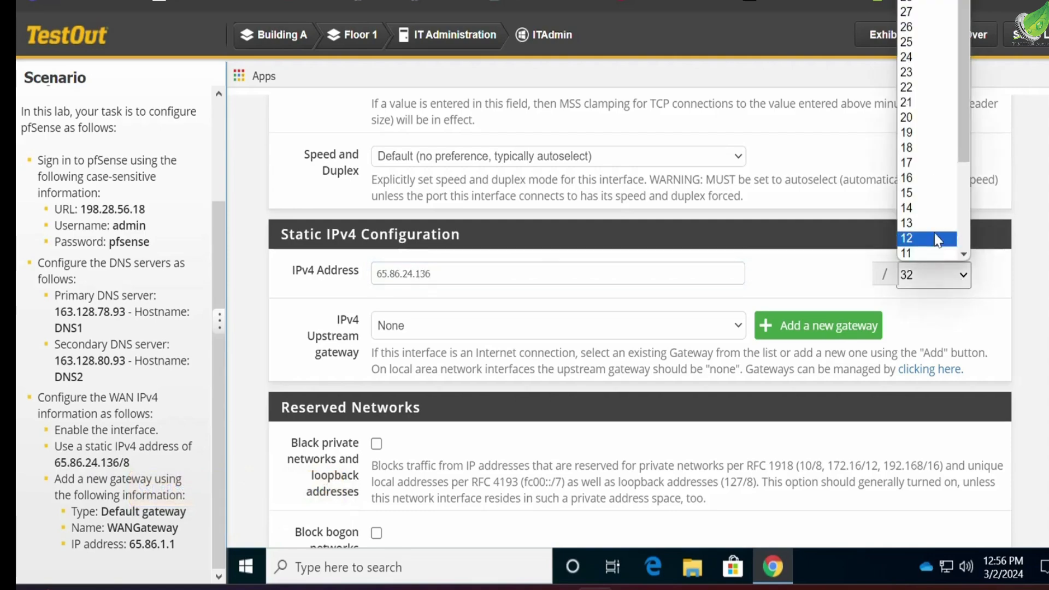
scroll(935, 235, "down", 3)
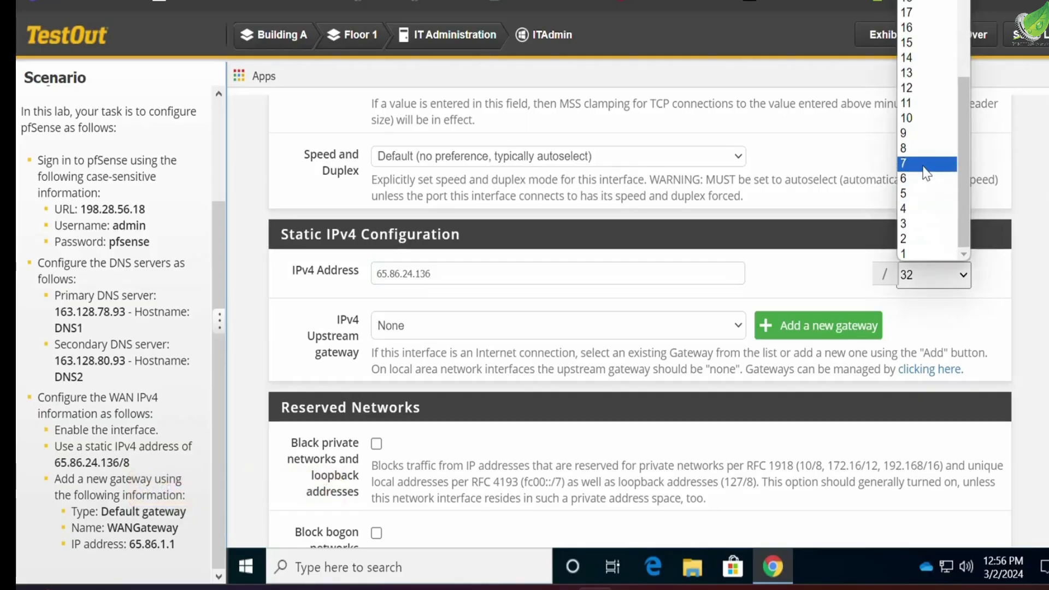
left_click(924, 149)
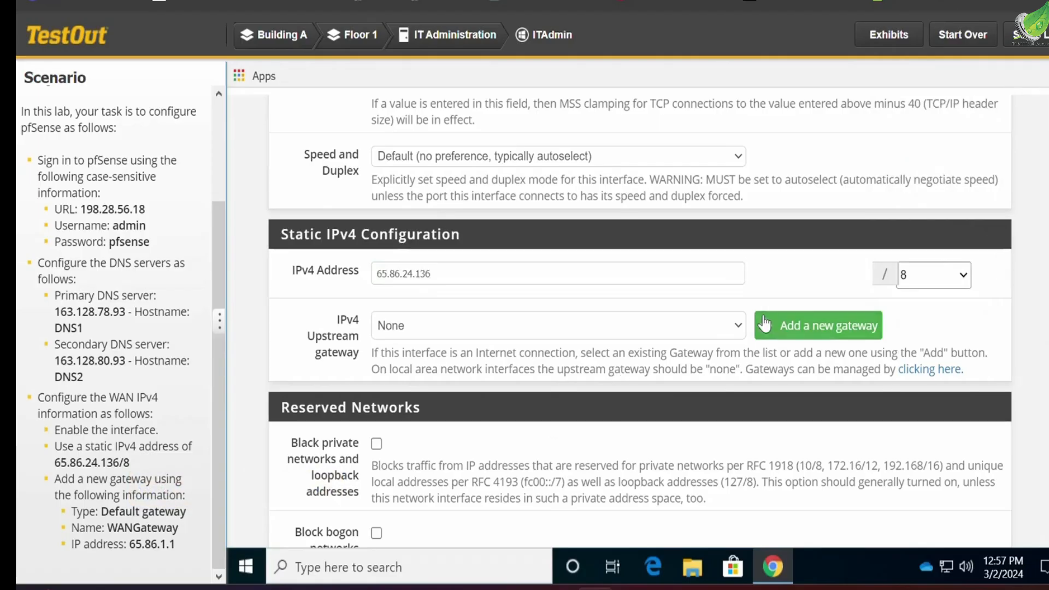
Start a new IPv4 gateway for the WAN, mark it as the default gateway and name it WANGateway
left_click(797, 322)
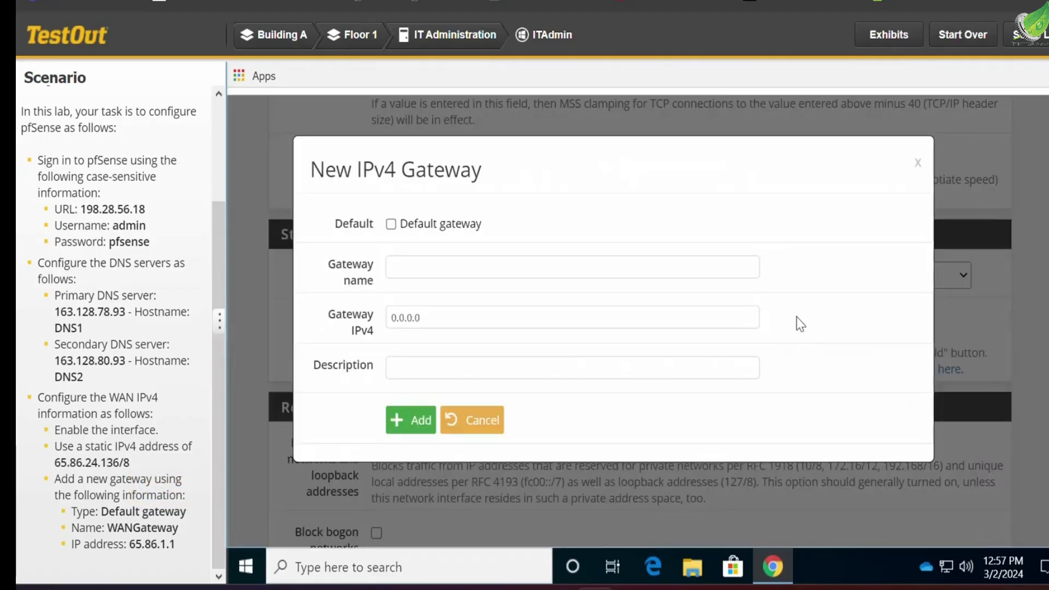
left_click(391, 225)
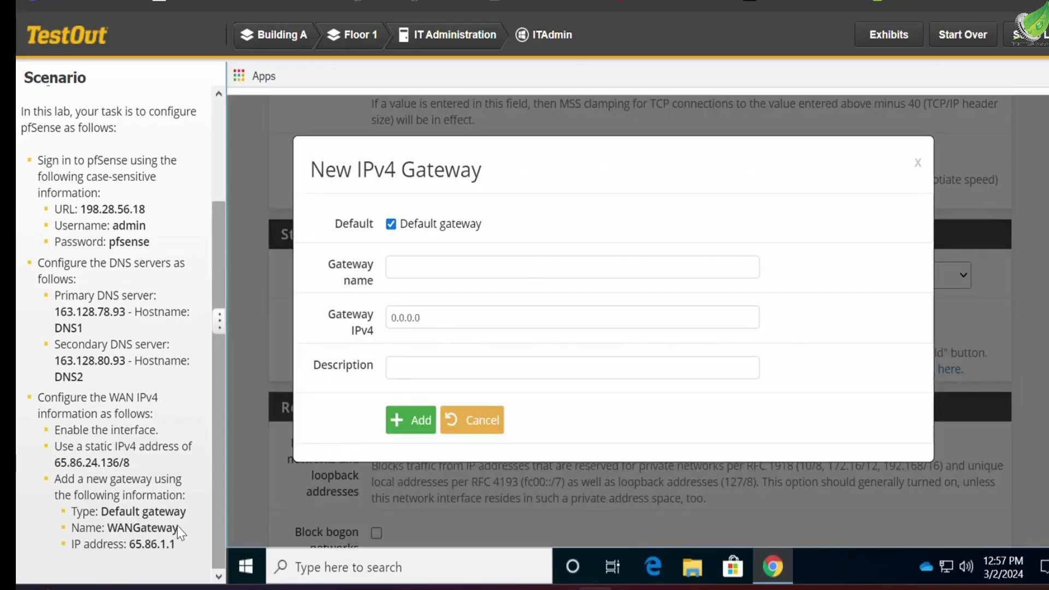
left_click_drag(179, 527, 106, 541)
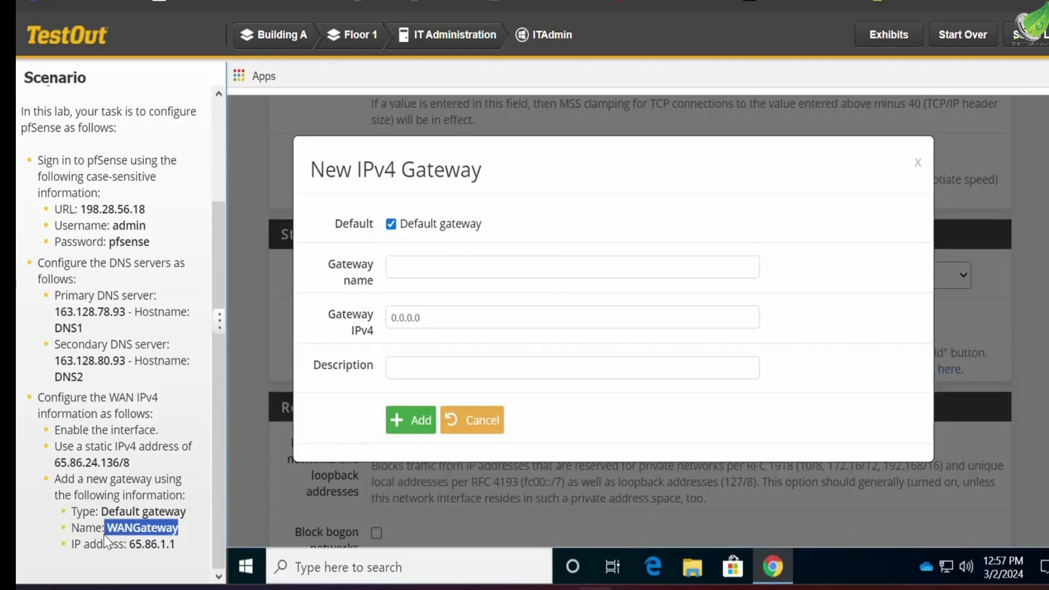
key("ctrl+c")
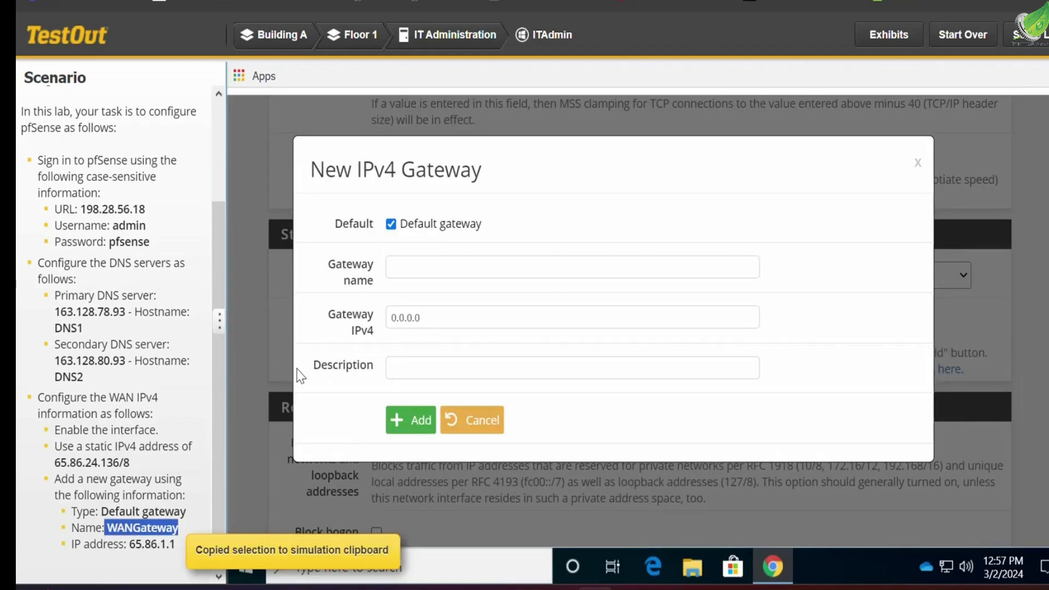
left_click(431, 266)
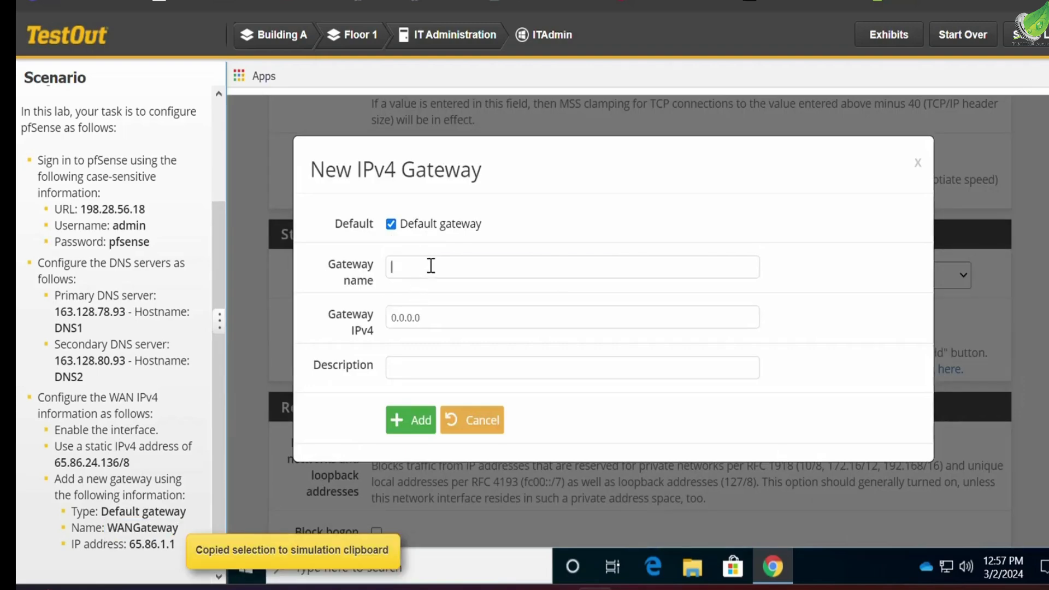
key("ctrl+v")
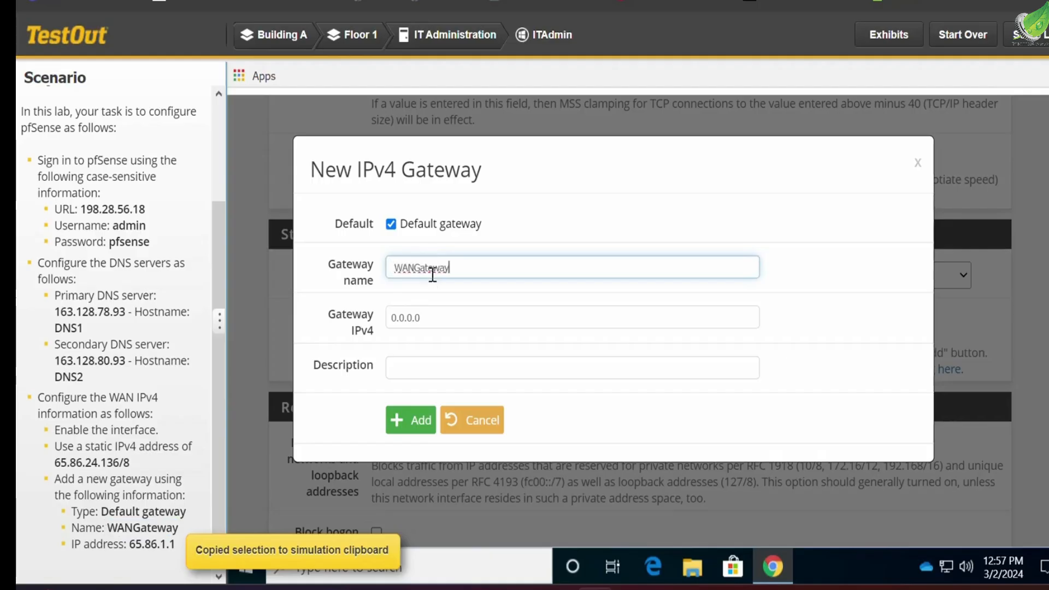
Set the new gateway's IPv4 address to 65.86.1.1 and add the gateway
left_click(421, 318)
key("BackSpace")
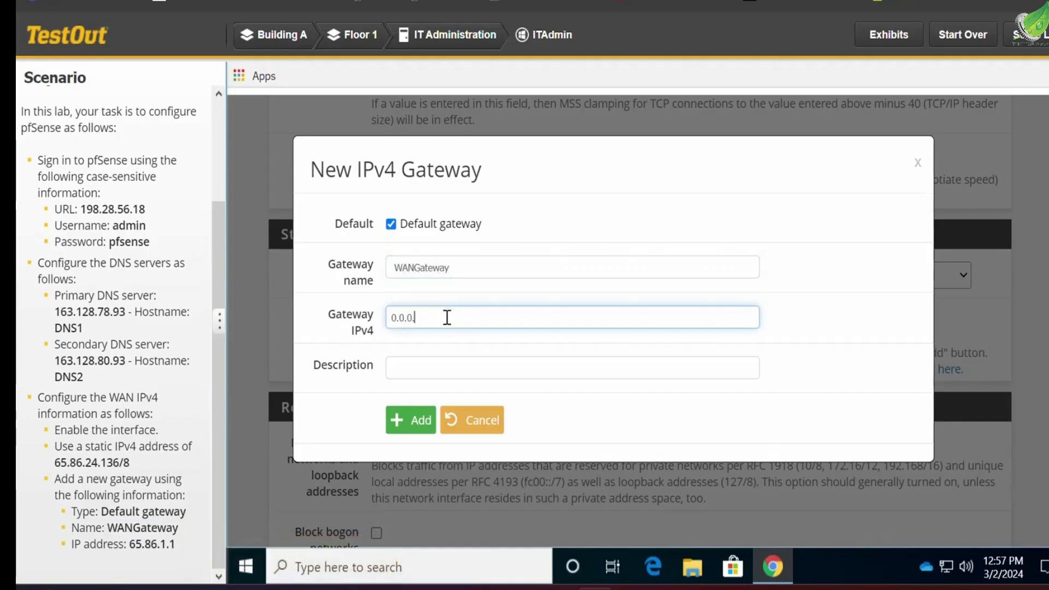
key("BackSpace")
key("BackSpace")
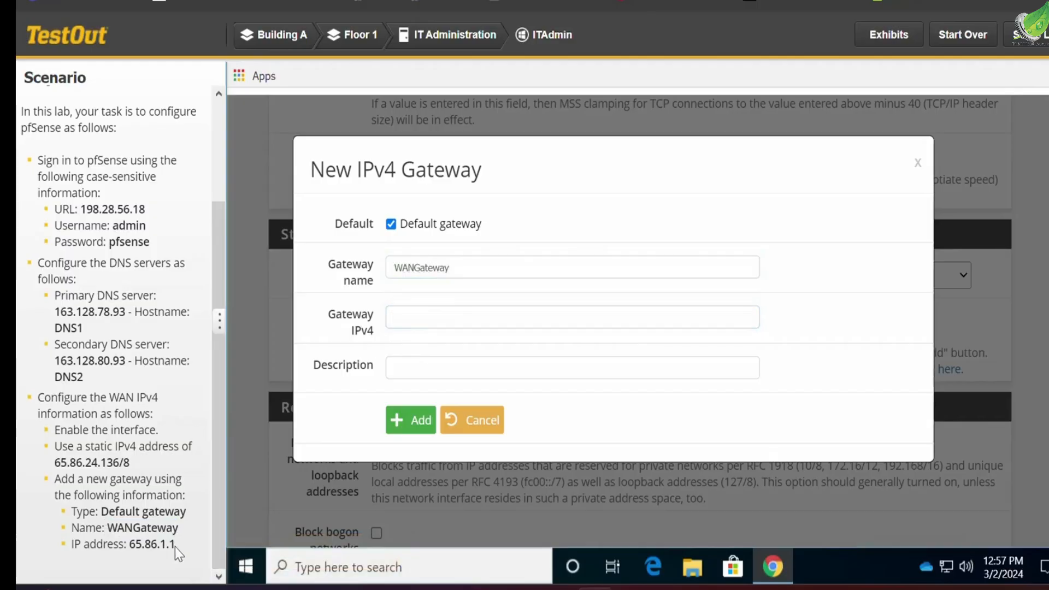
left_click_drag(140, 546, 130, 548)
key("ctrl+c")
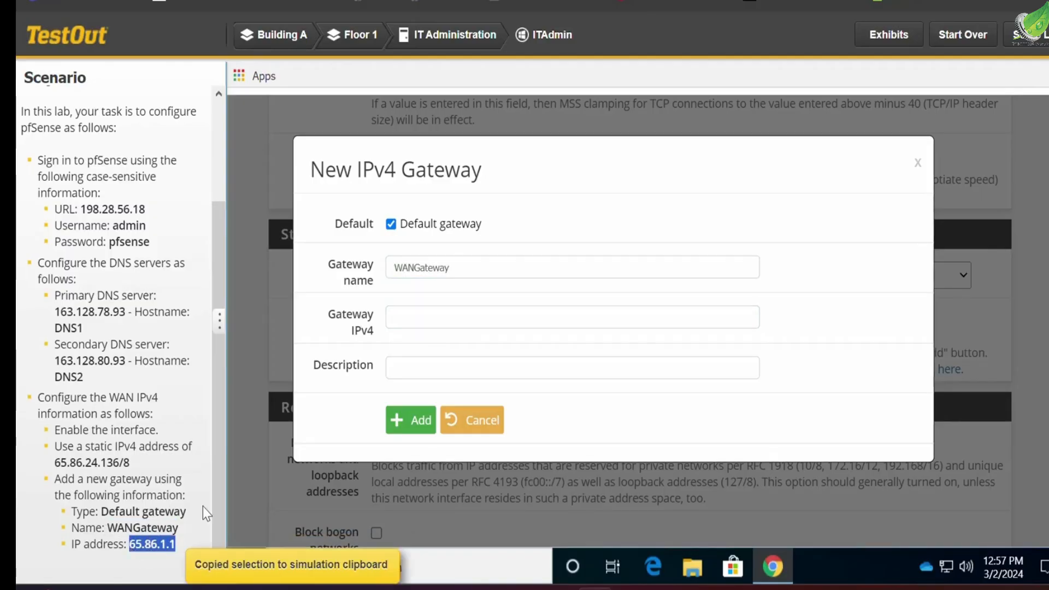
left_click(457, 309)
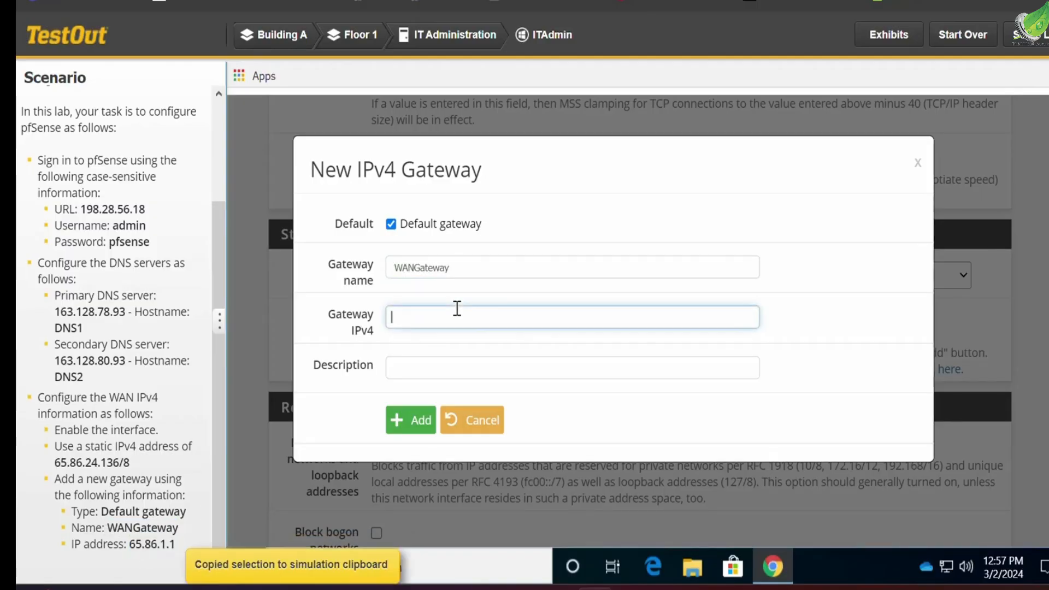
key("ctrl+v")
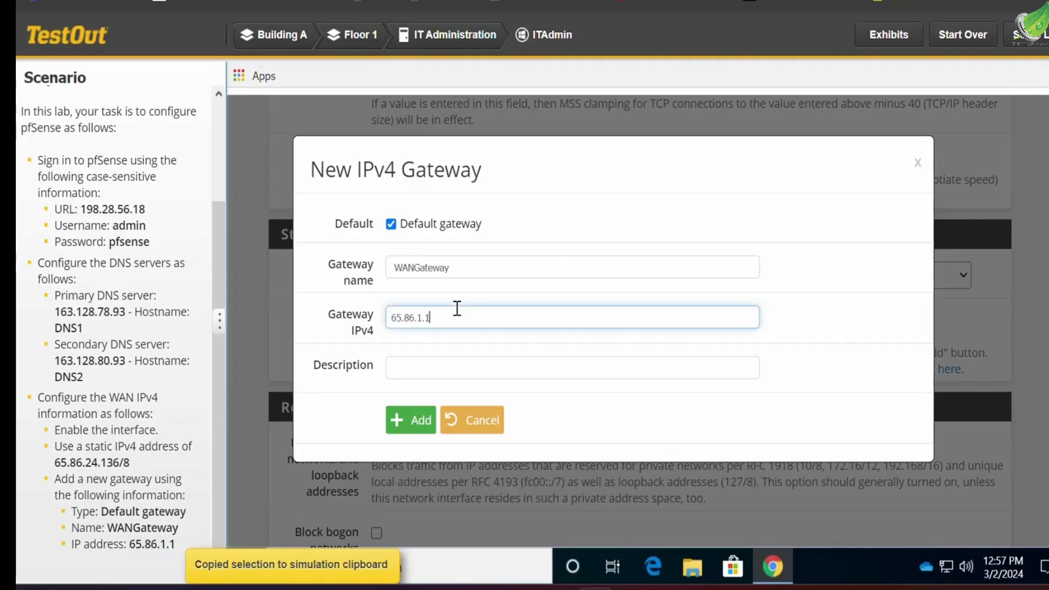
left_click(417, 425)
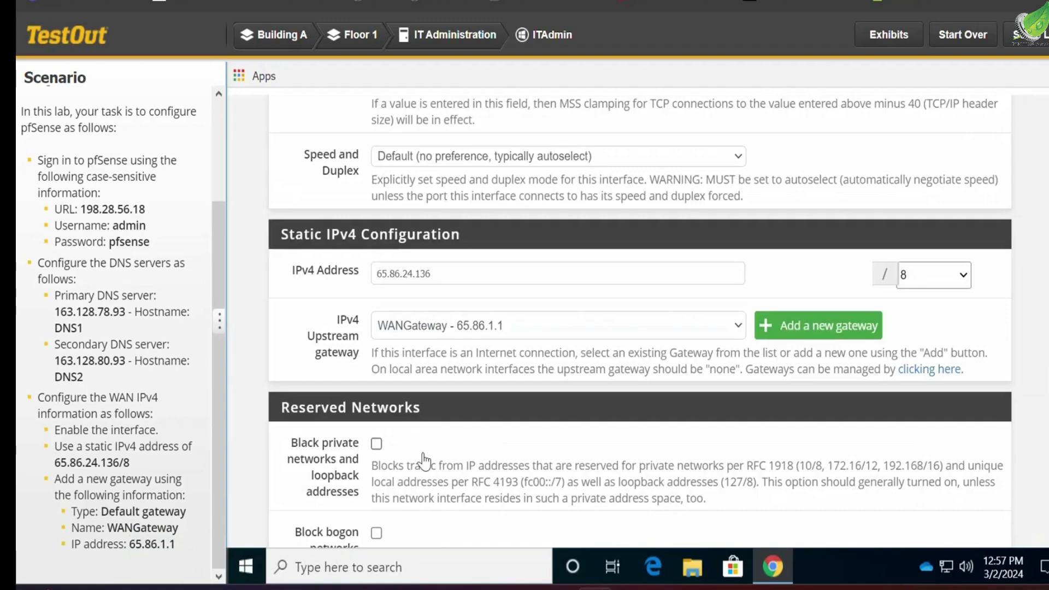
Save and apply the WAN interface changes, and submit the lab for scoring
scroll(465, 459, "down", 3)
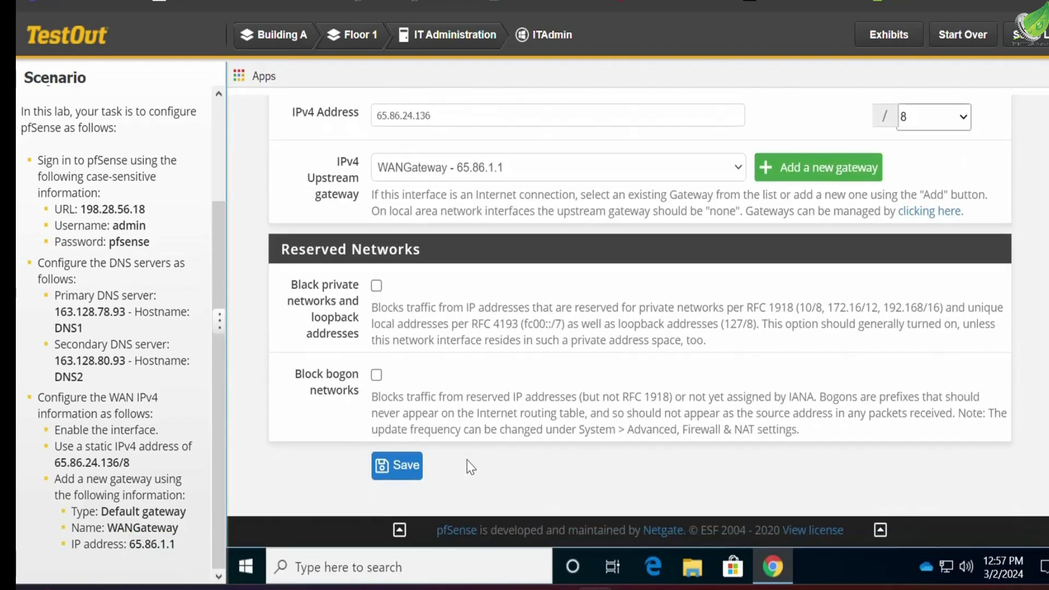
left_click(398, 467)
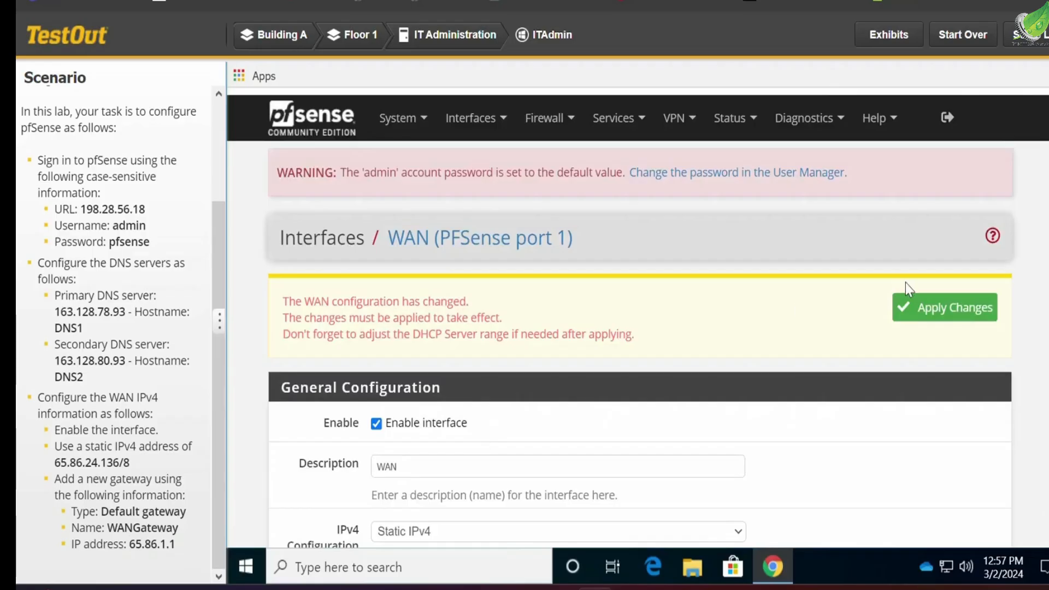
left_click(924, 313)
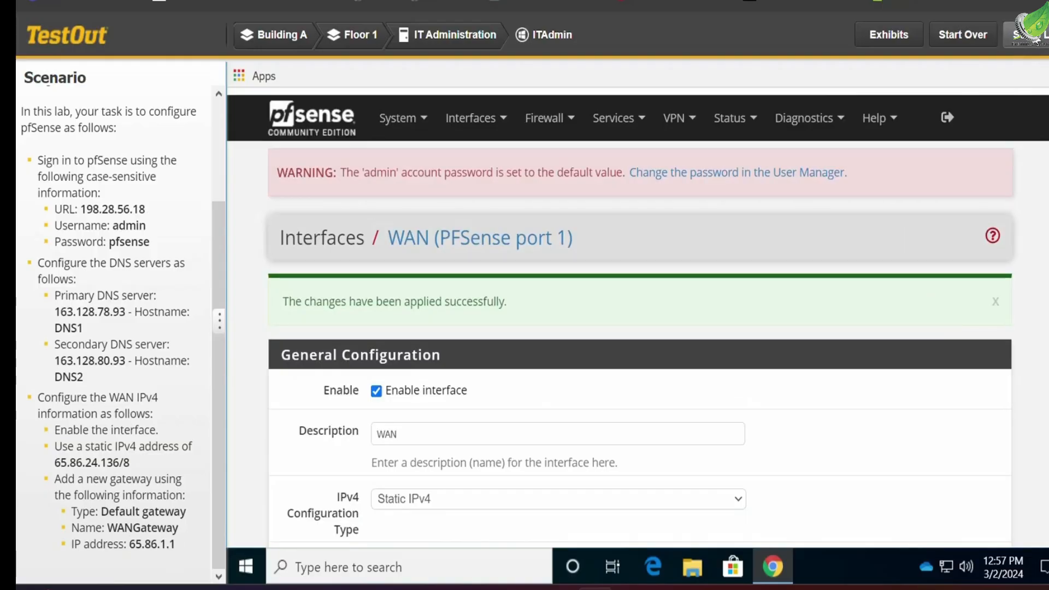
left_click(1029, 35)
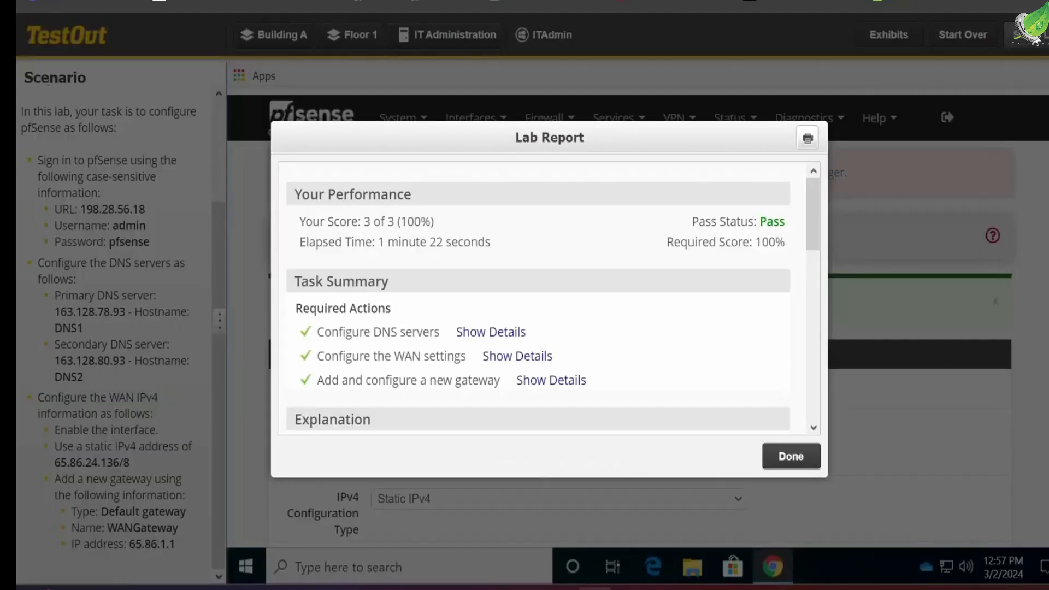